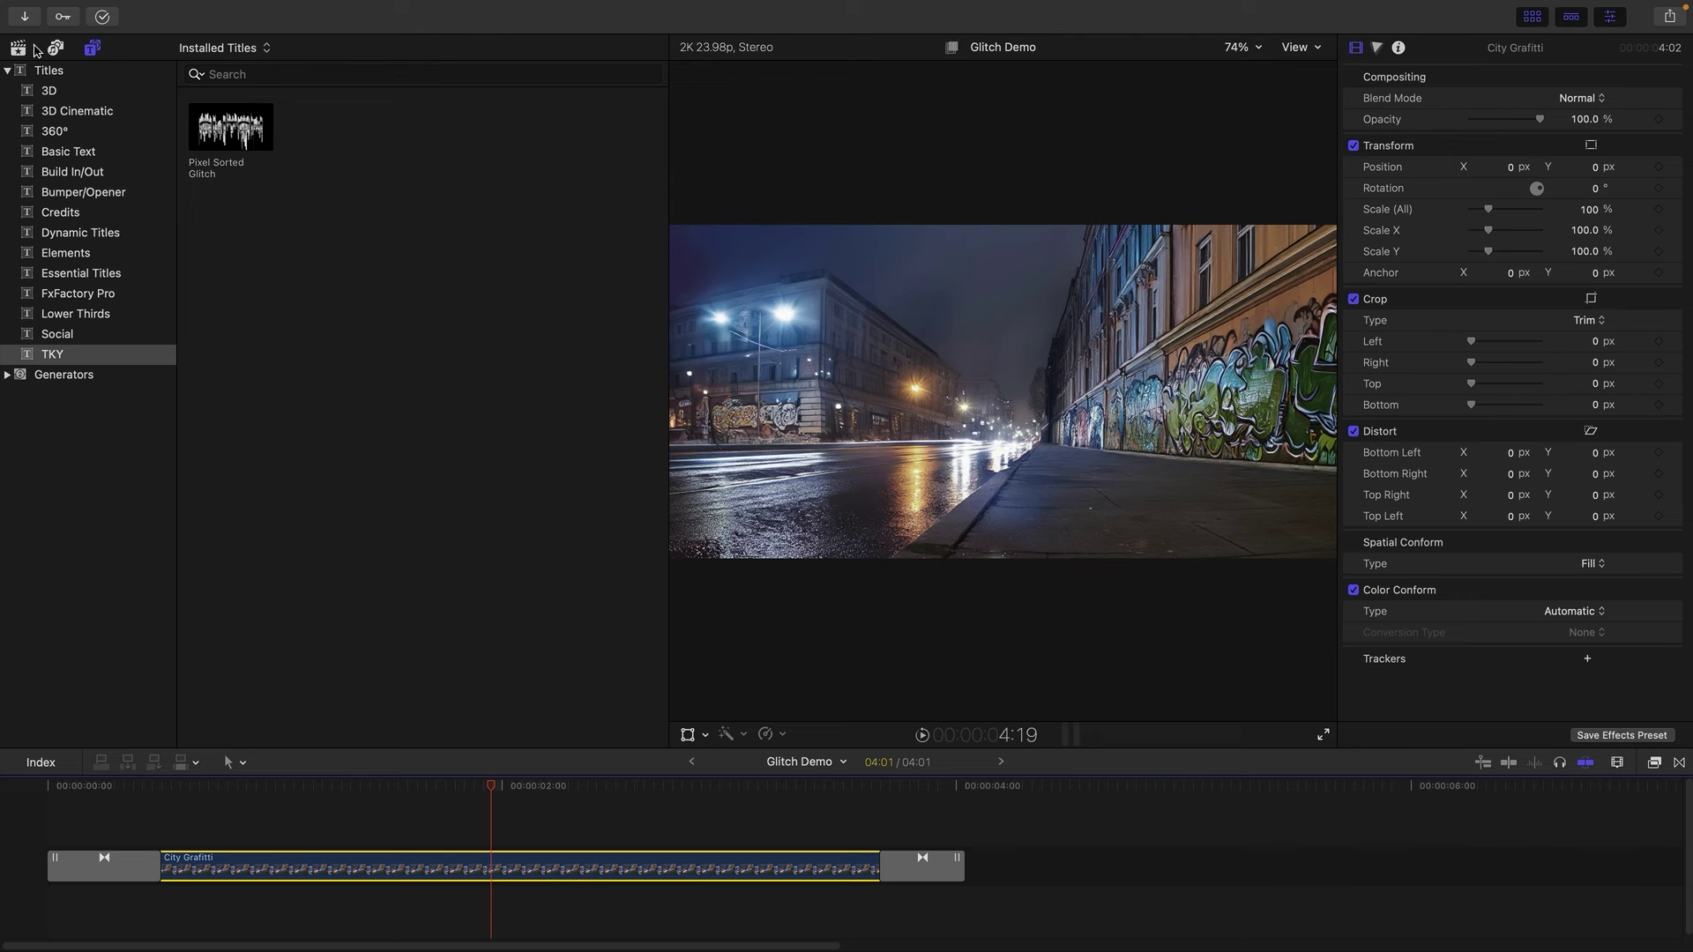
Add the Pixel Sorted Glitch title above the street clip and trim its end to 4:01.
{"action": "left_click", "coordinate": [27, 359]}
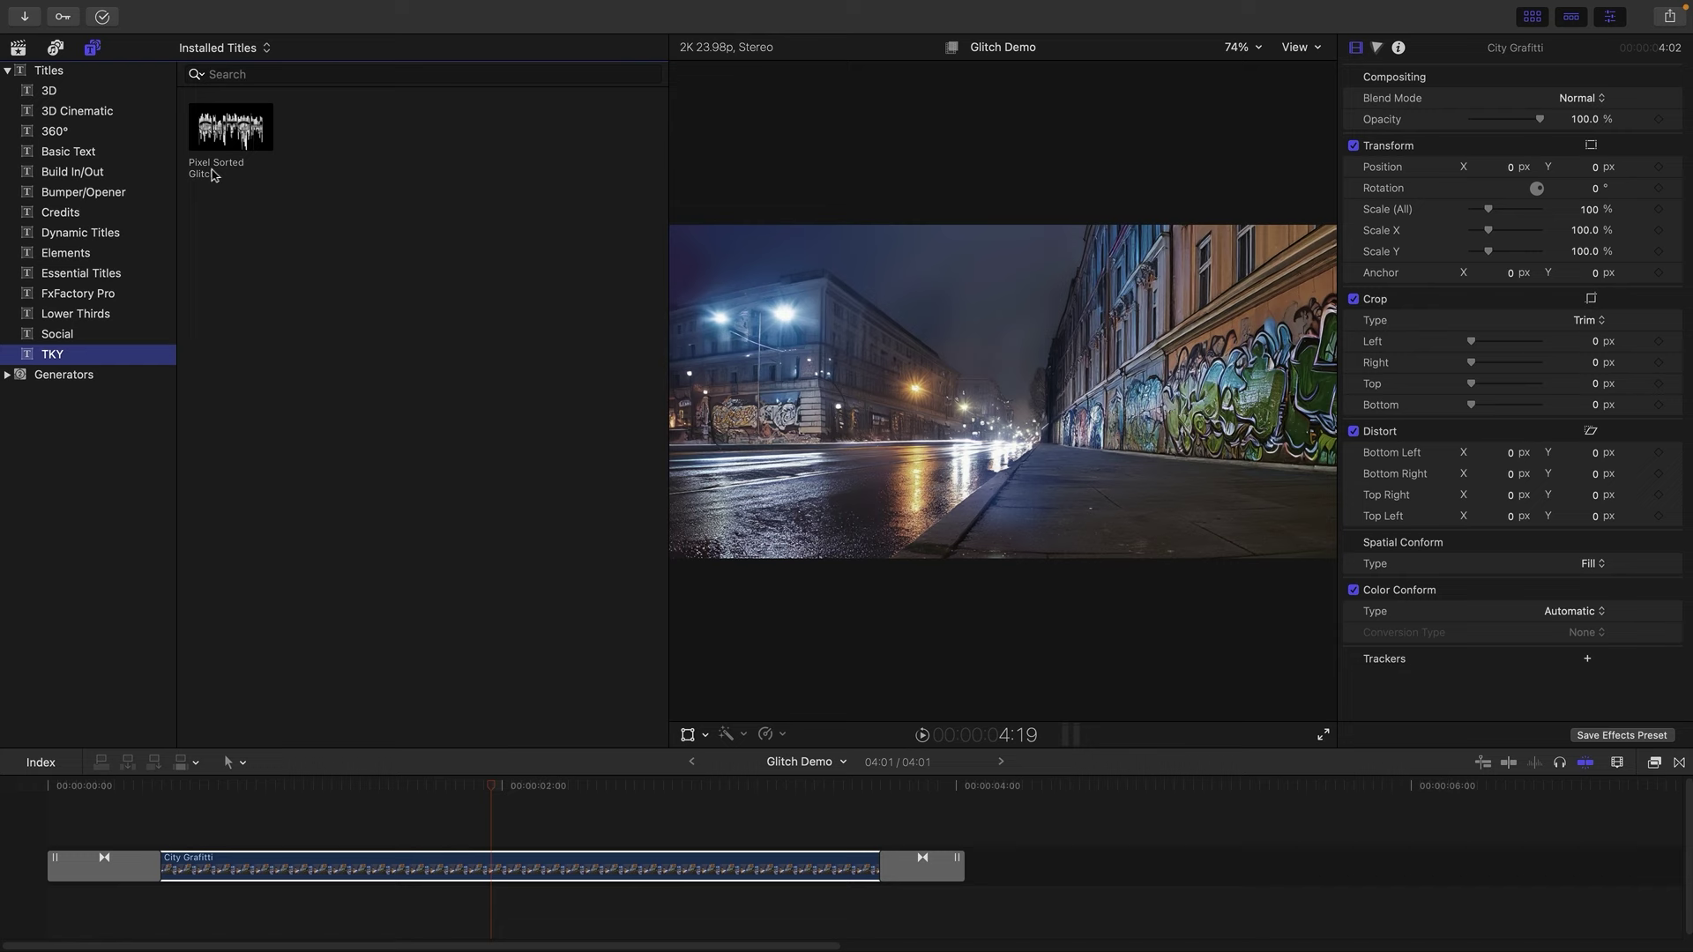
{"action": "left_click_drag", "start_coordinate": [234, 131], "coordinate": [39, 842]}
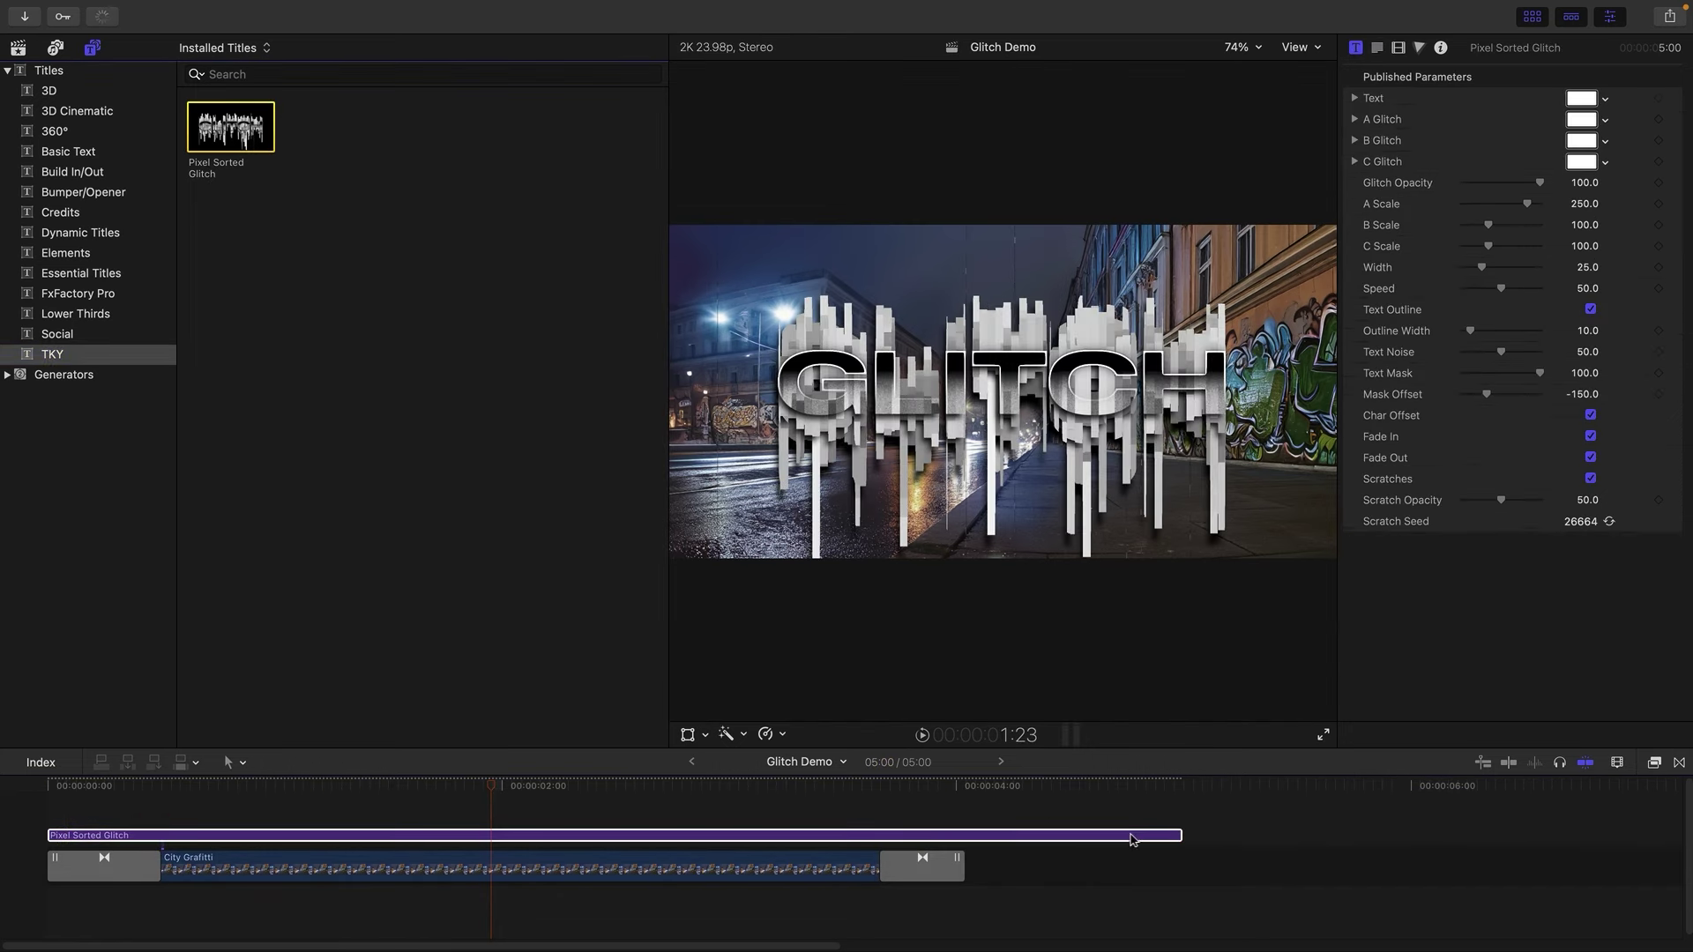
{"action": "left_click_drag", "start_coordinate": [1178, 837], "coordinate": [962, 836]}
Fit the project to the timeline, hide the browser, and play the title from the start.
{"action": "key", "text": "shift+z"}
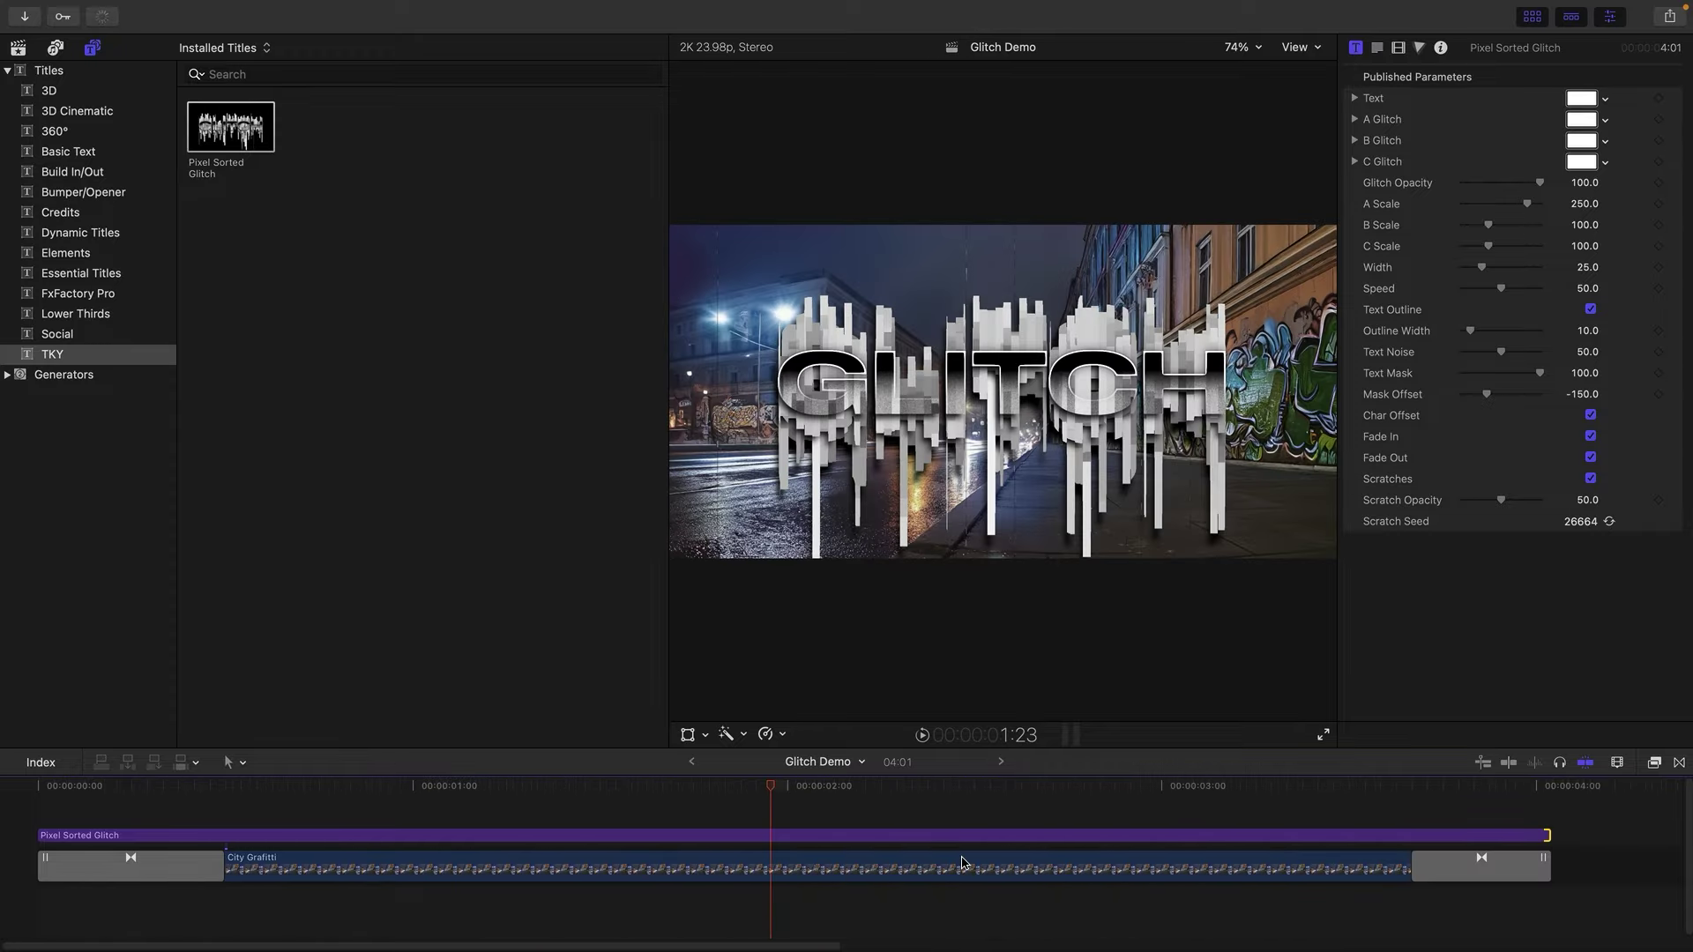
{"action": "key", "text": "ctrl+super+1"}
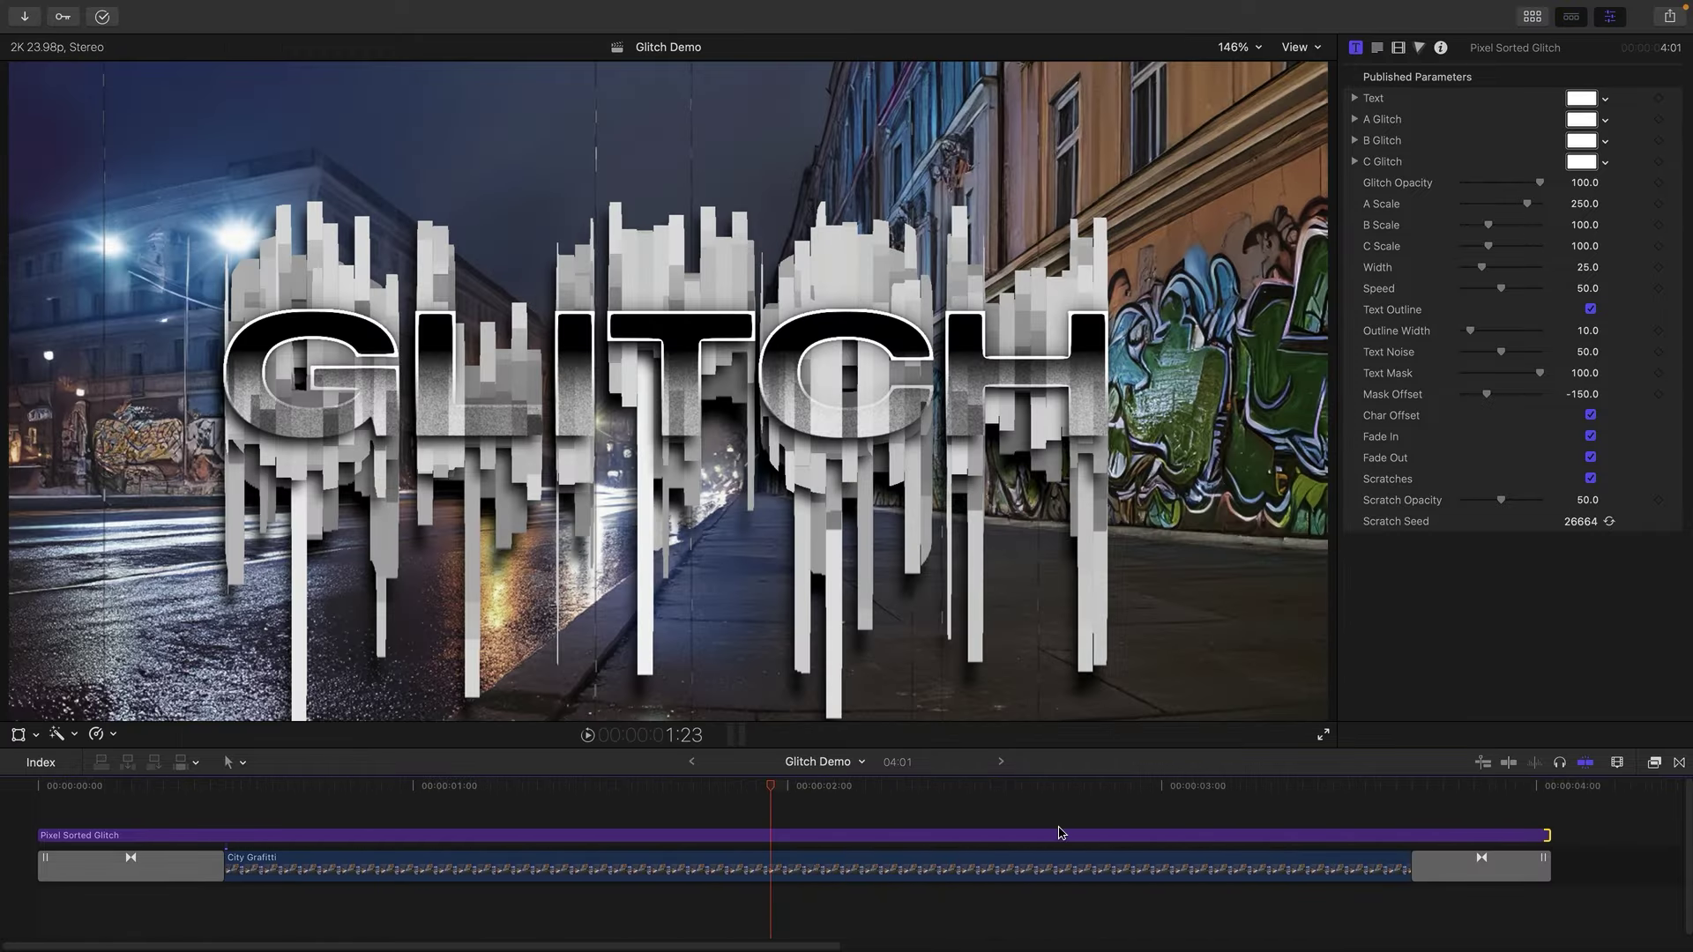
{"action": "key", "text": "Home"}
{"action": "key", "text": "space"}
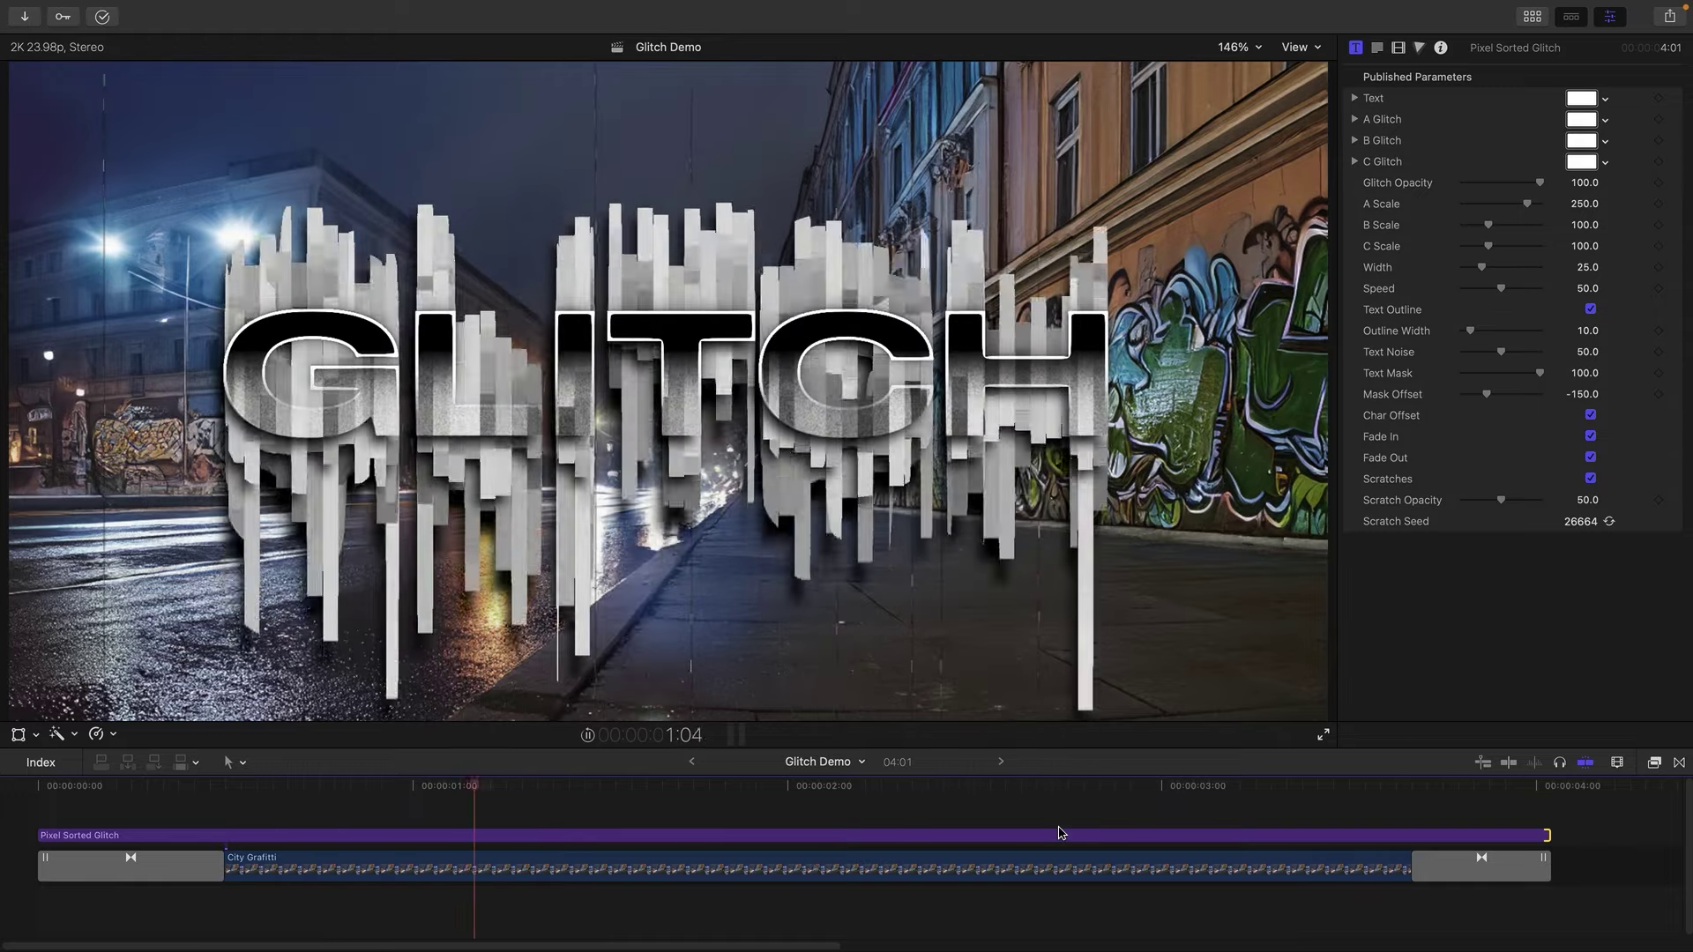
{"action": "key", "text": "space"}
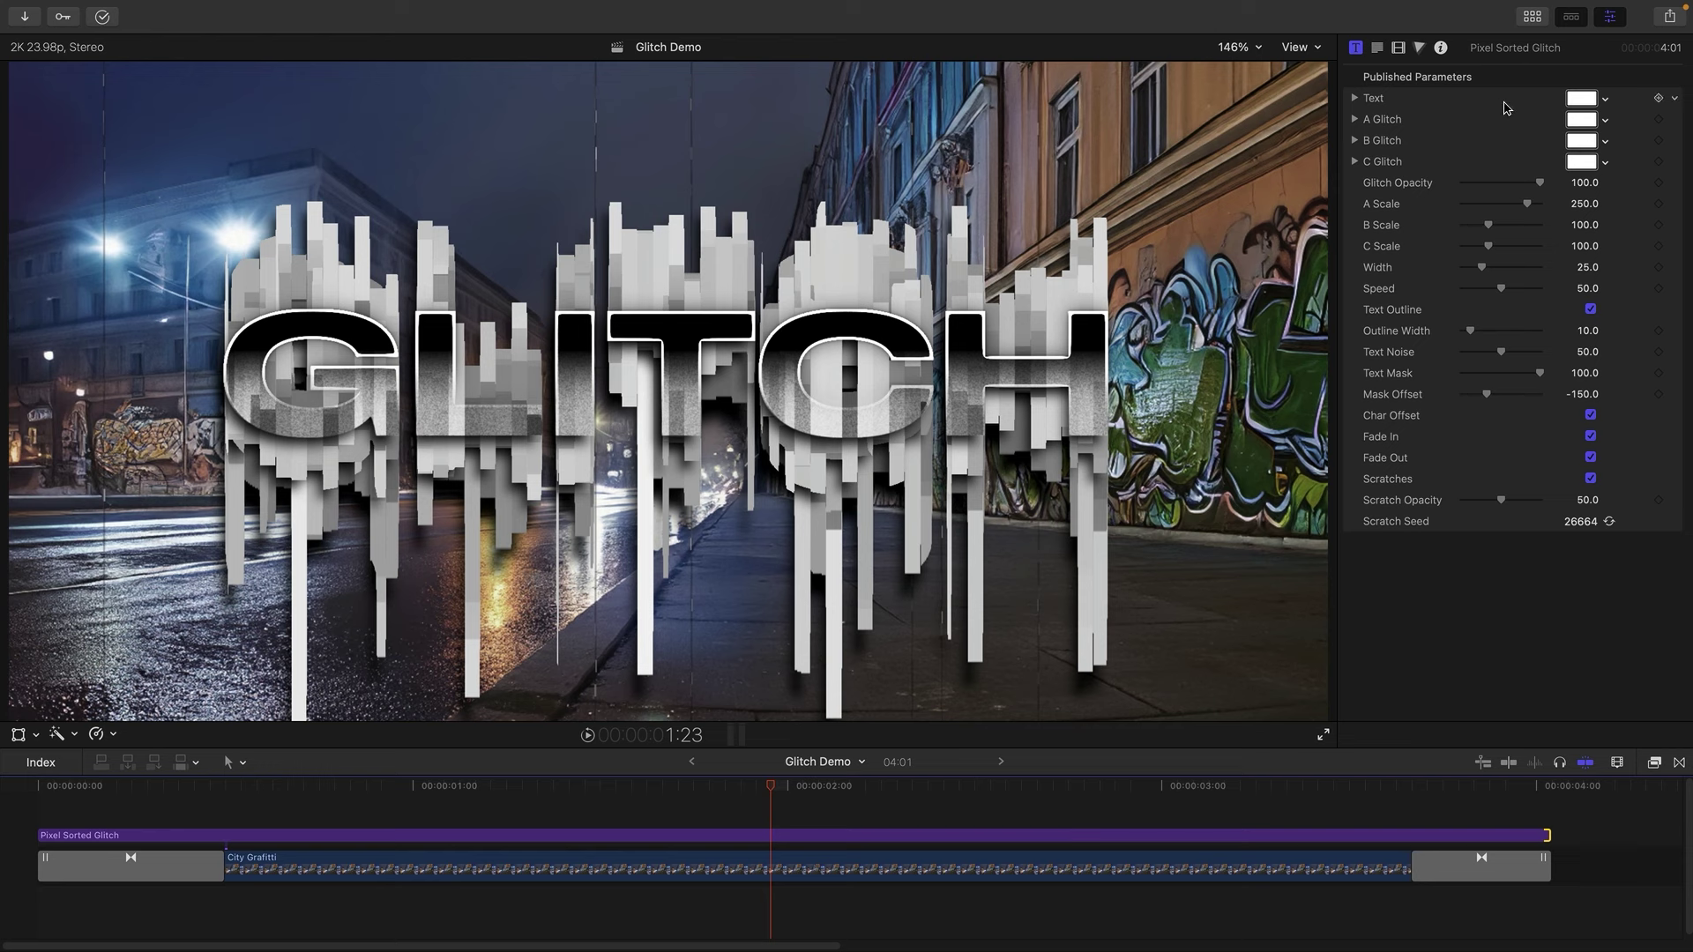
Give the selected title a pale grey-blue glitch colour and replay the recoloured animation.
{"action": "left_click", "coordinate": [879, 836]}
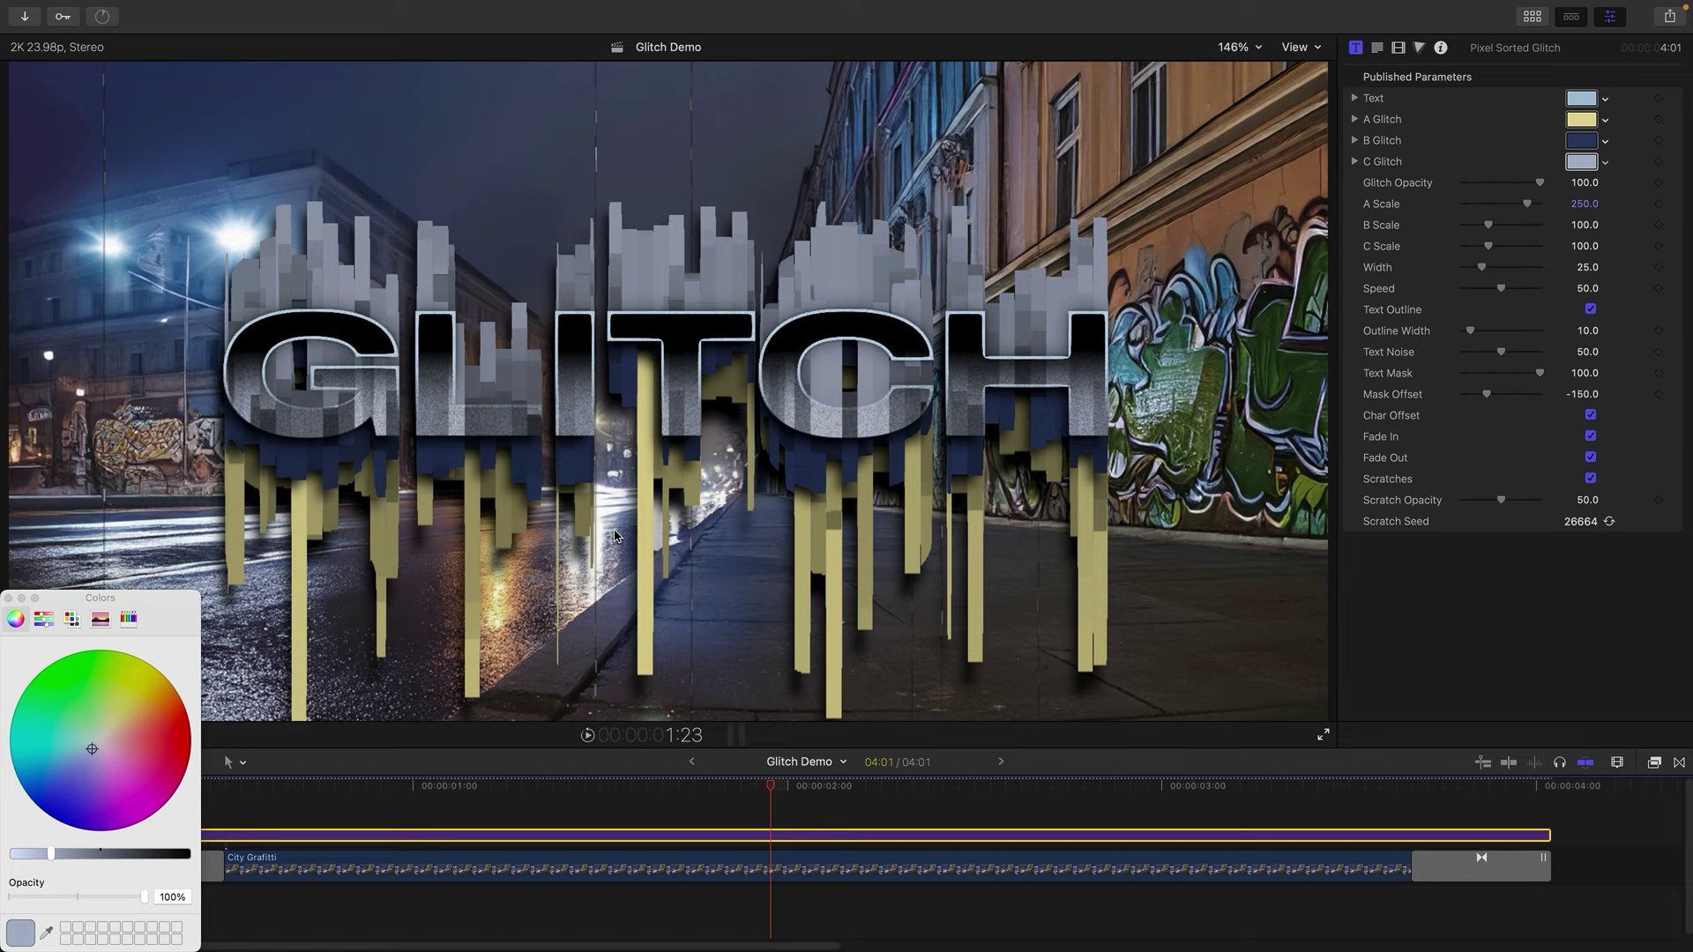
{"action": "left_click", "coordinate": [85, 750]}
{"action": "left_click", "coordinate": [9, 598]}
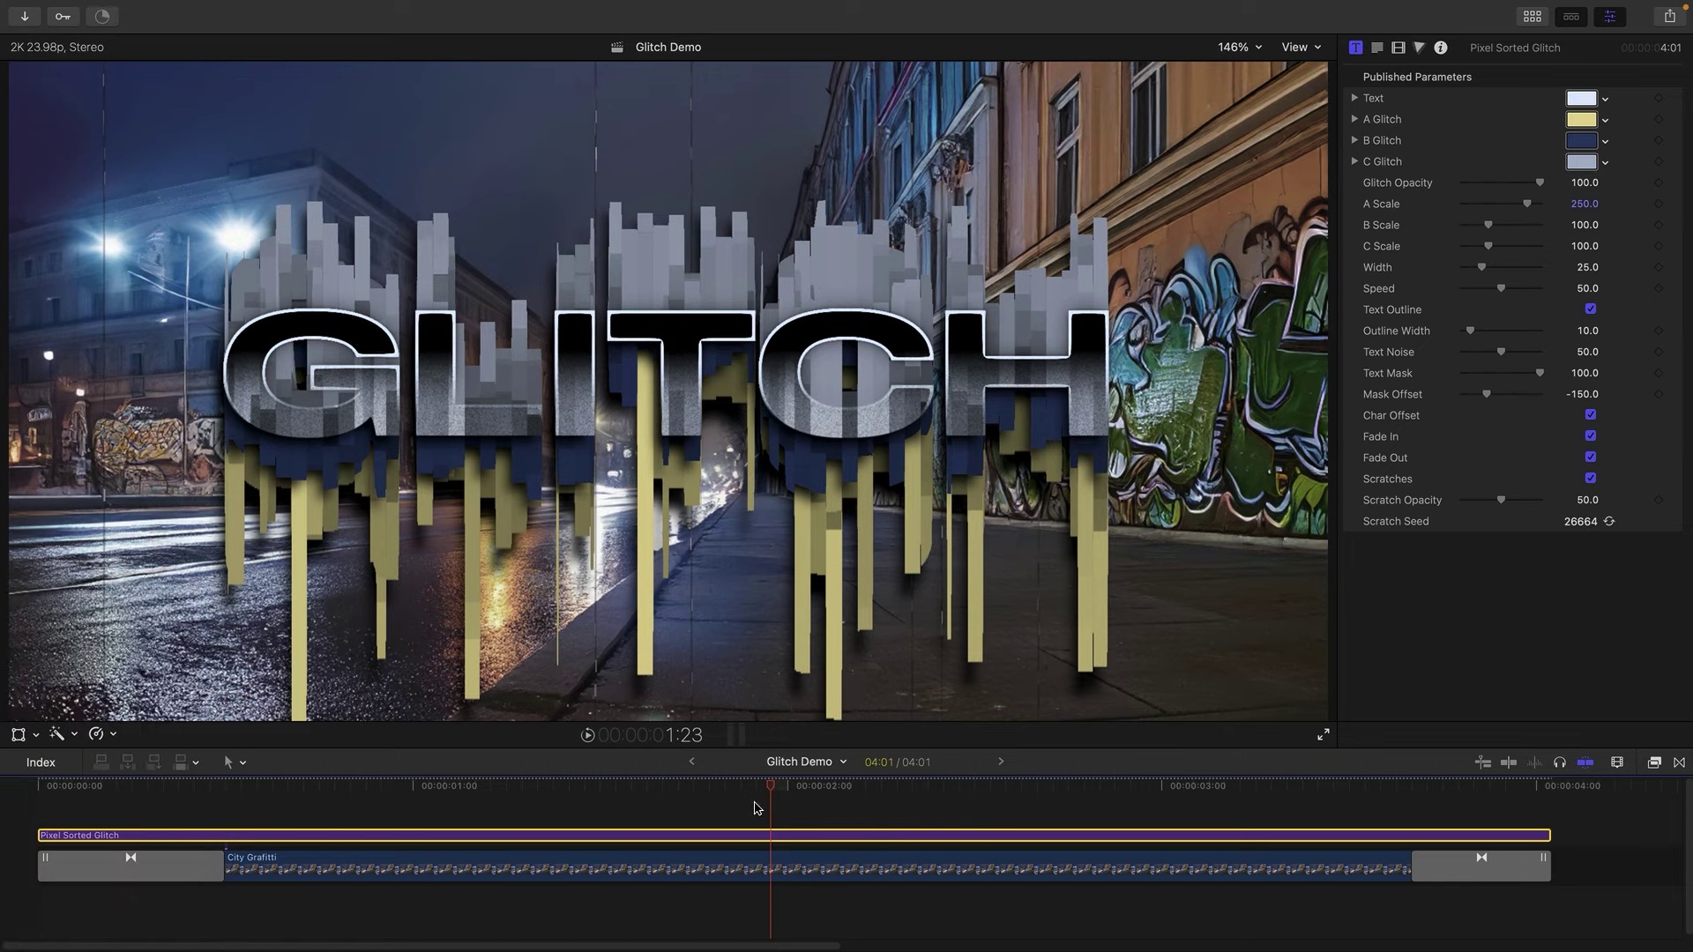
{"action": "key", "text": "Home"}
{"action": "key", "text": "space"}
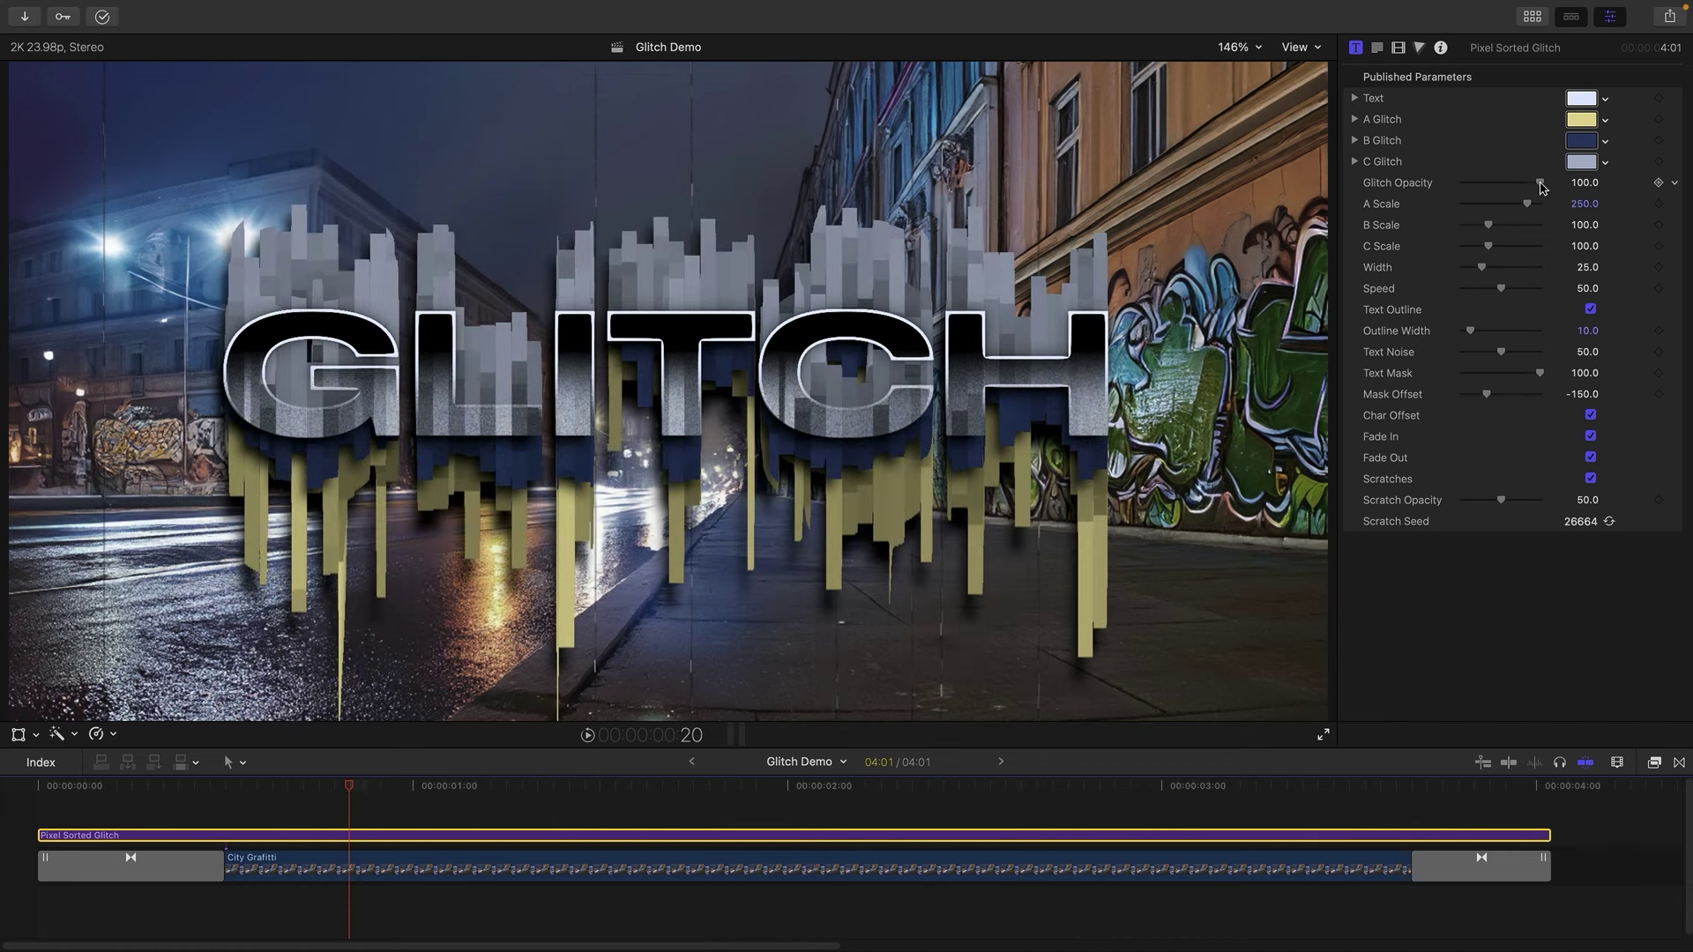
Lower Glitch Opacity to 70.03 and enlarge the A glitch scale to 264.8.
{"action": "mouse_move", "coordinate": [1540, 183]}
{"action": "left_mouse_down"}
{"action": "mouse_move", "coordinate": [1448, 185]}
{"action": "mouse_move", "coordinate": [1517, 183]}
{"action": "left_mouse_up"}
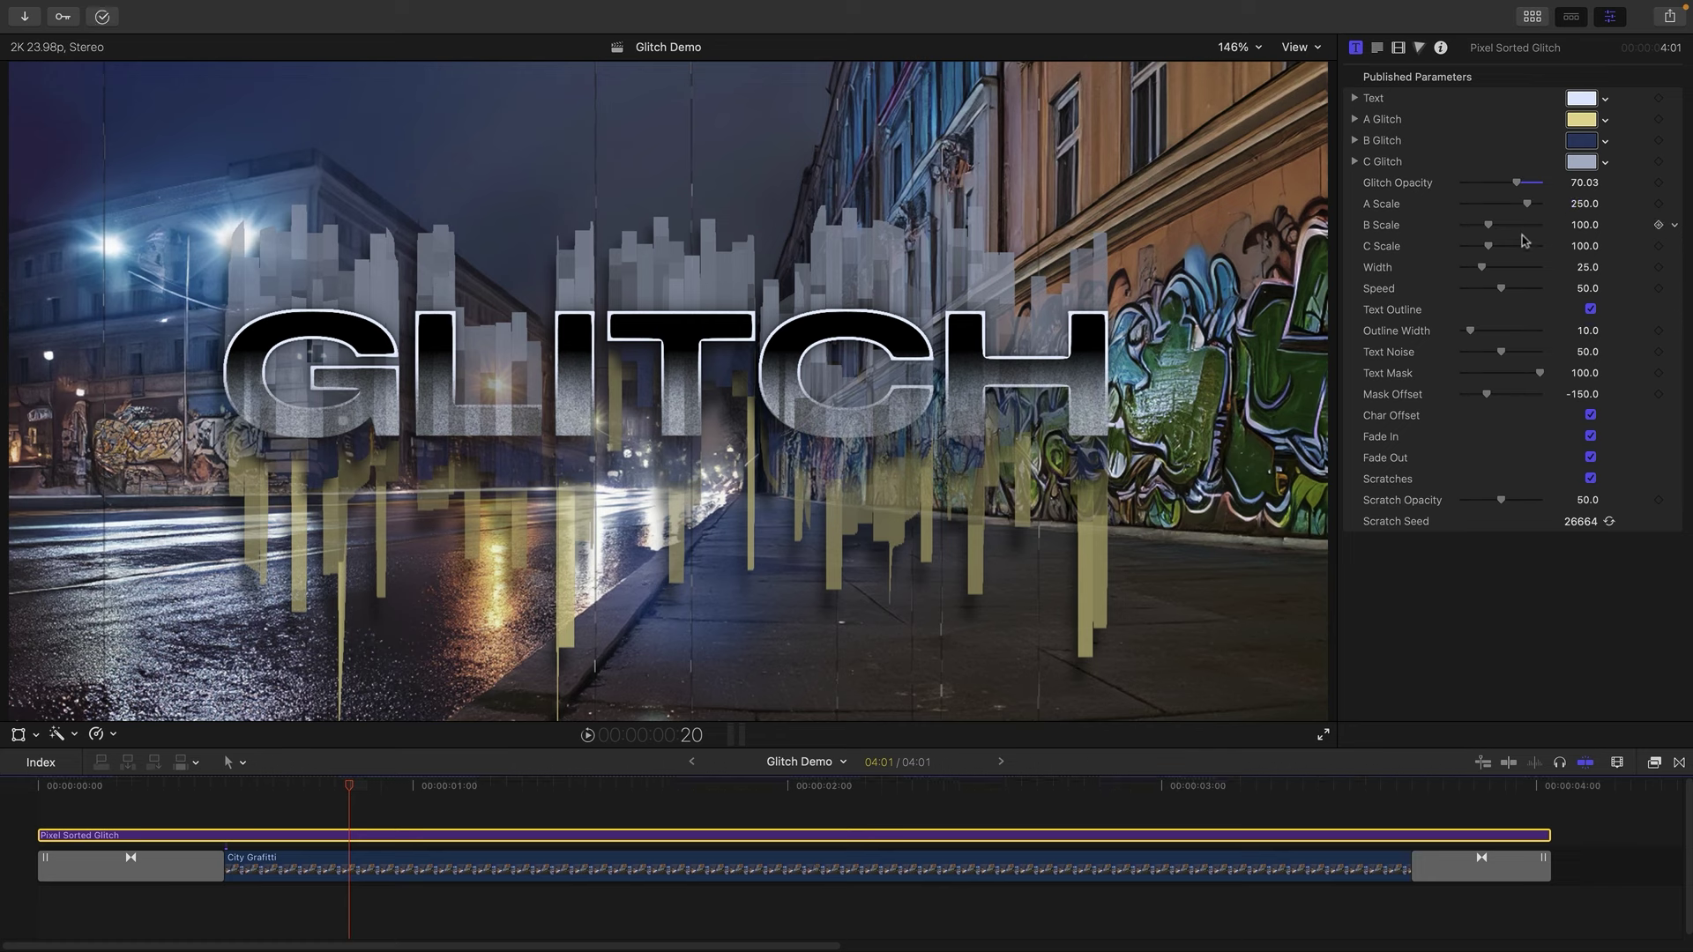
{"action": "left_click_drag", "start_coordinate": [1530, 208], "coordinate": [1489, 258]}
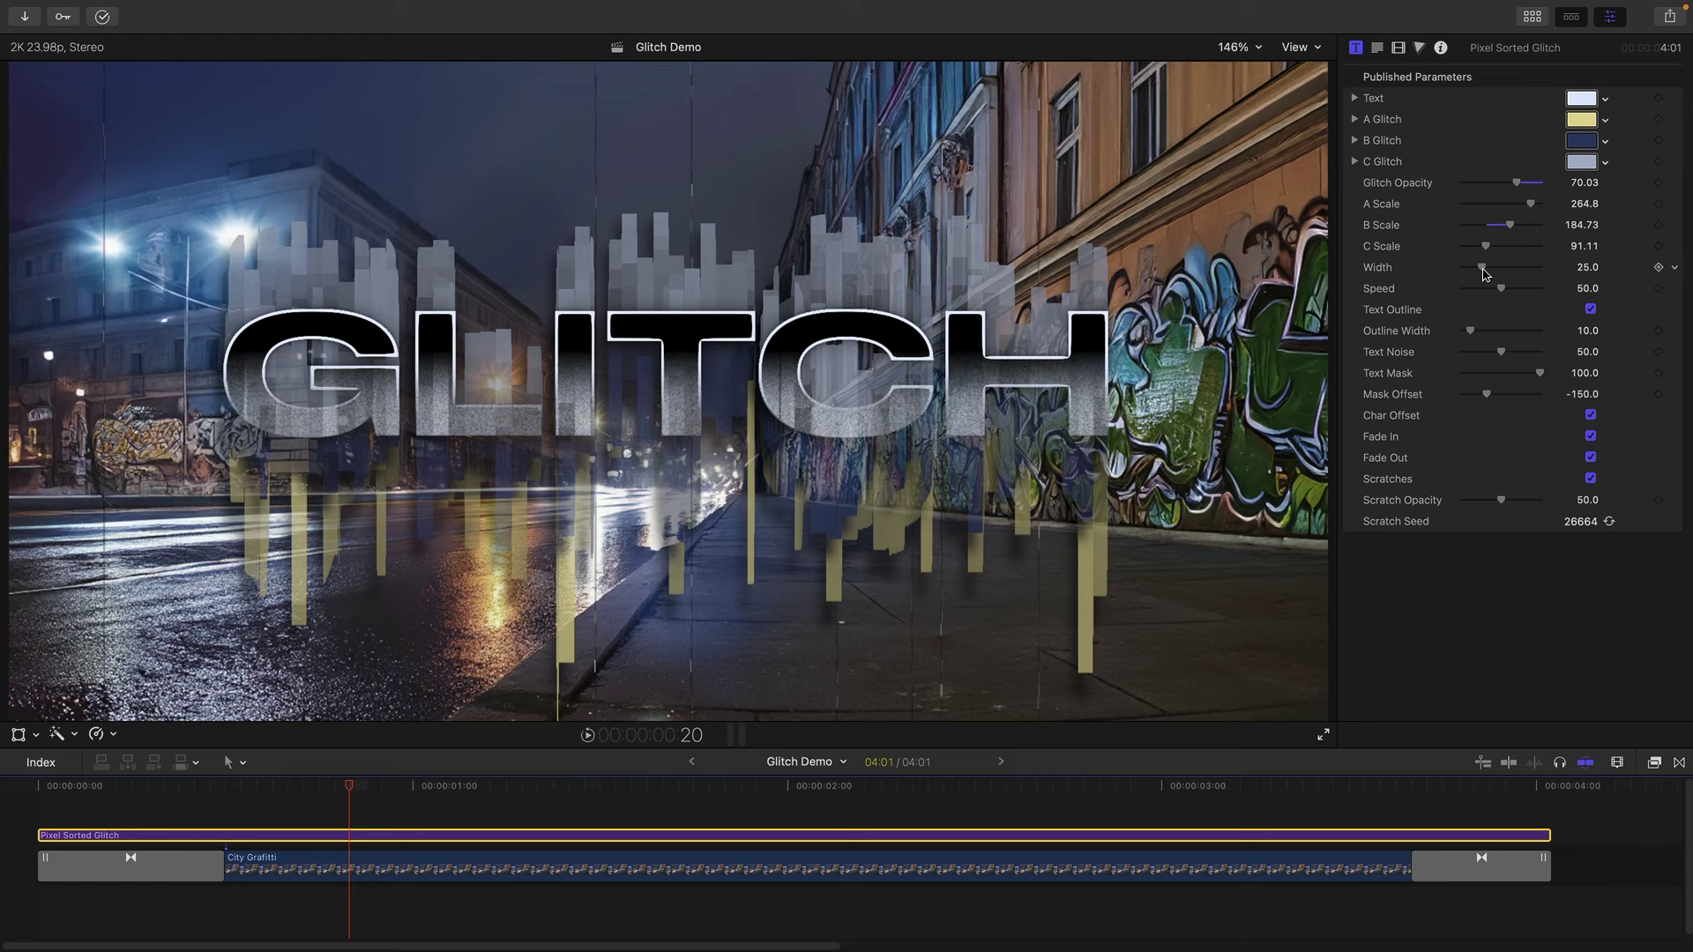
Preview thin and wide glitch streaks, then settle the glitch Width at 28.56.
{"action": "left_click_drag", "start_coordinate": [1484, 273], "coordinate": [1416, 266]}
{"action": "key", "text": "space"}
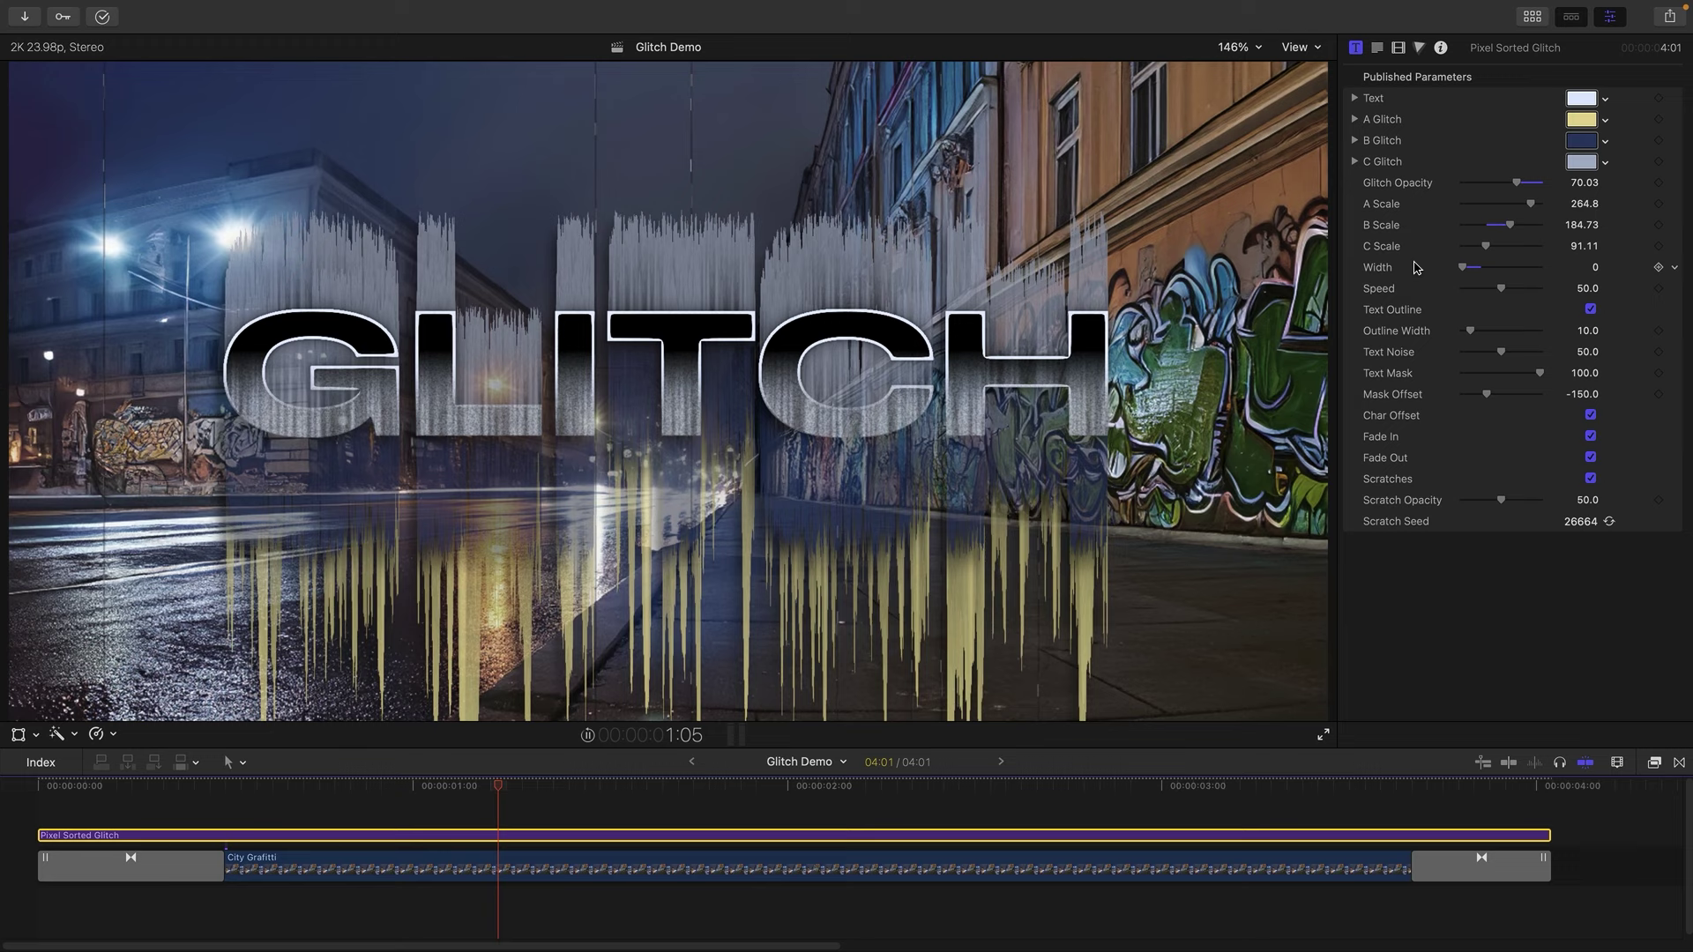
{"action": "key", "text": "space"}
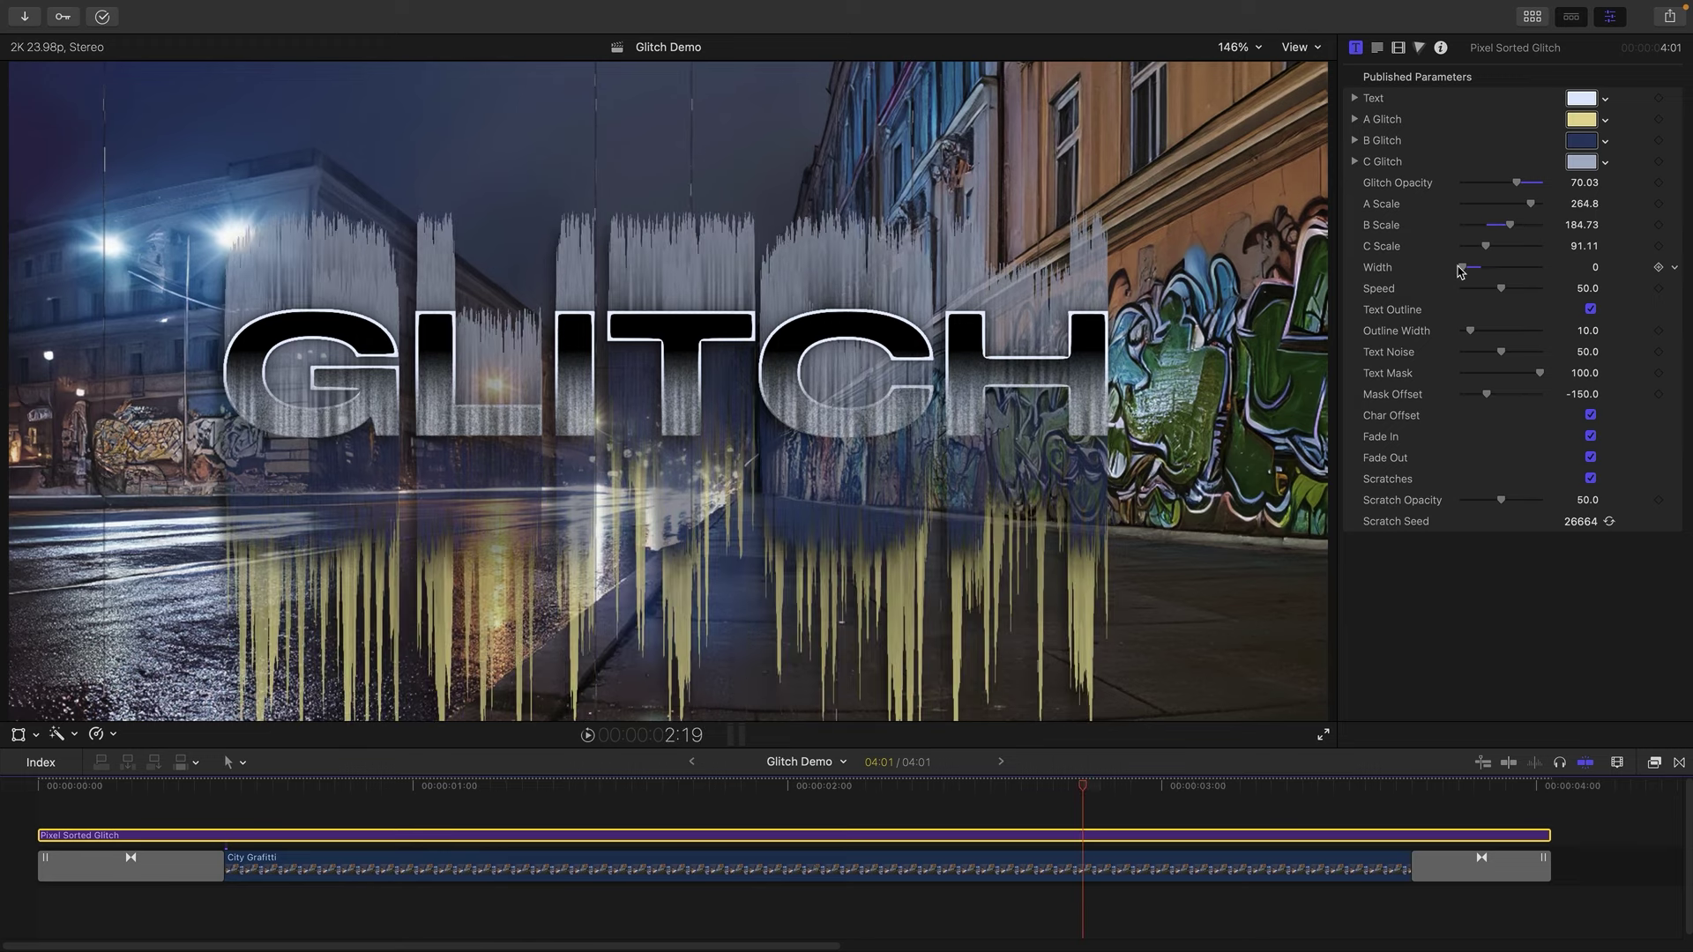
{"action": "left_click_drag", "start_coordinate": [1462, 268], "coordinate": [1608, 282]}
{"action": "key", "text": "space"}
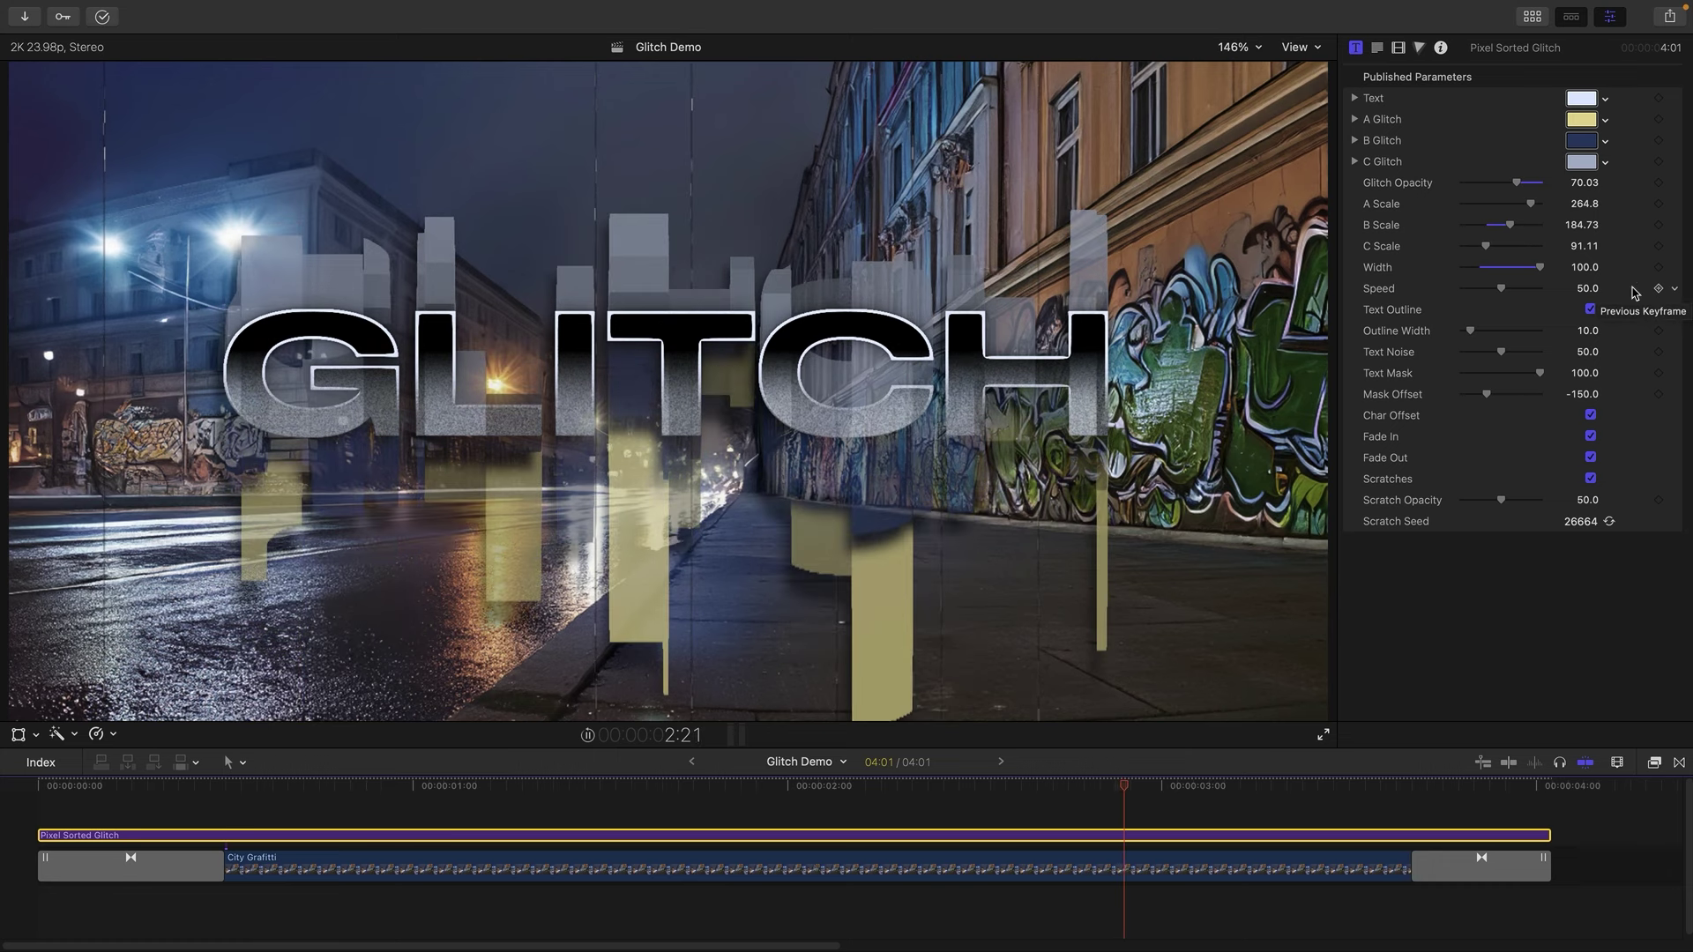
{"action": "key", "text": "space"}
{"action": "left_click_drag", "start_coordinate": [1539, 267], "coordinate": [1481, 333]}
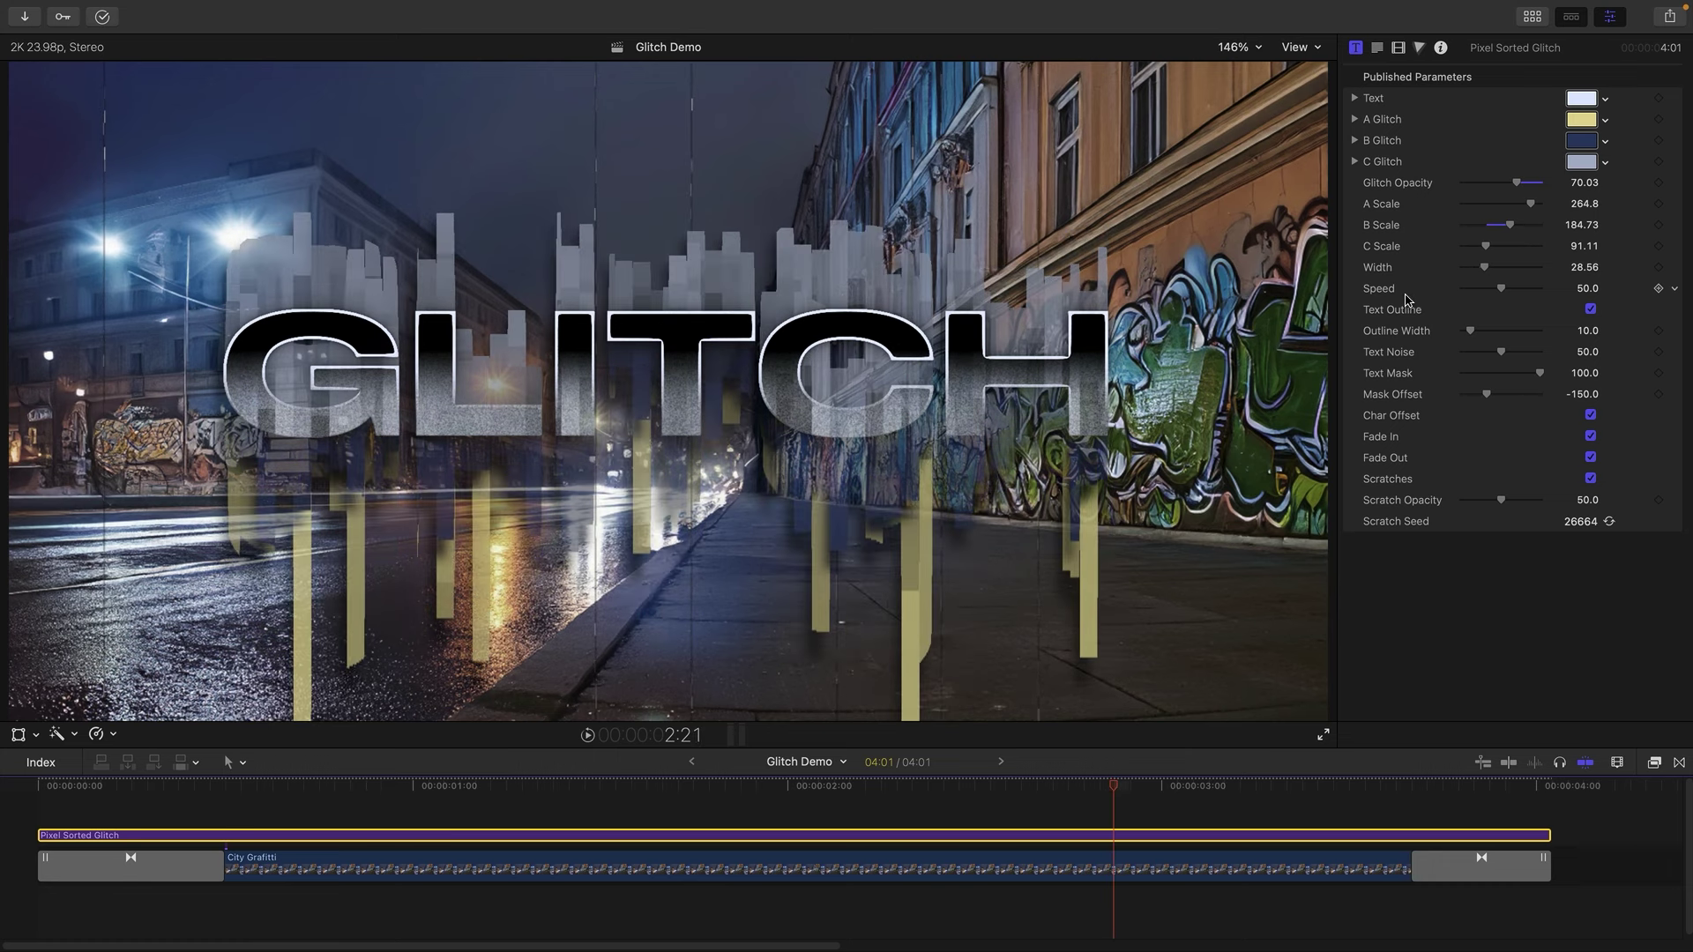
Preview zero and maximum glitch speed, then set Speed to 49.12.
{"action": "left_click_drag", "start_coordinate": [1497, 295], "coordinate": [1338, 291]}
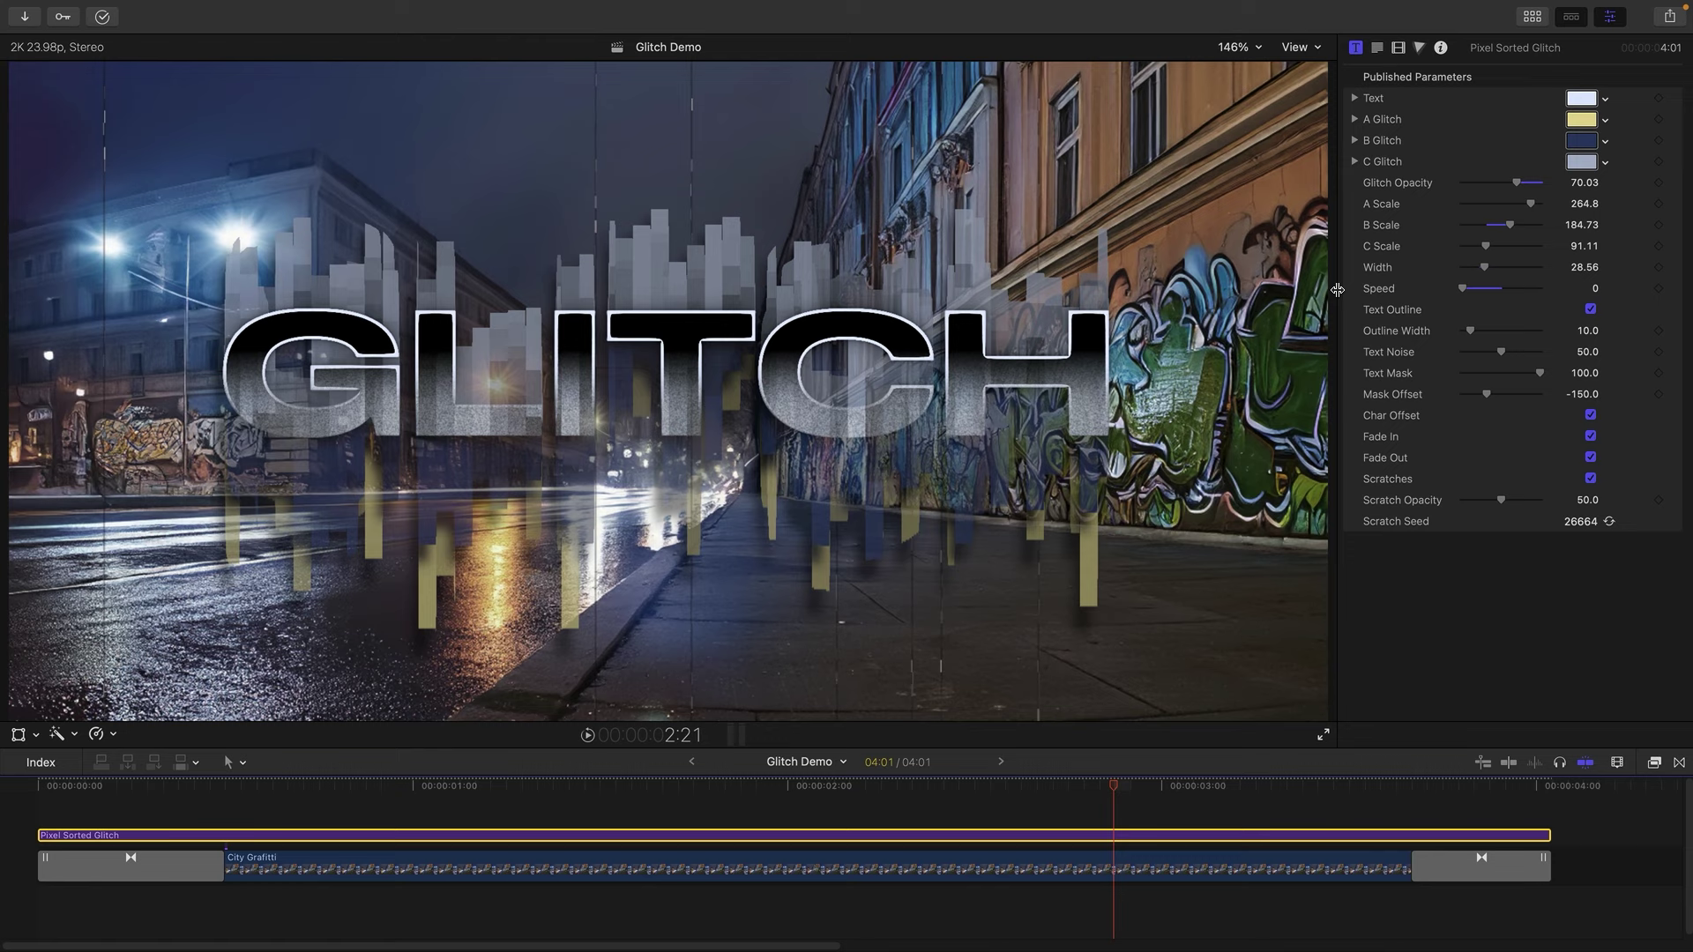
{"action": "key", "text": "space"}
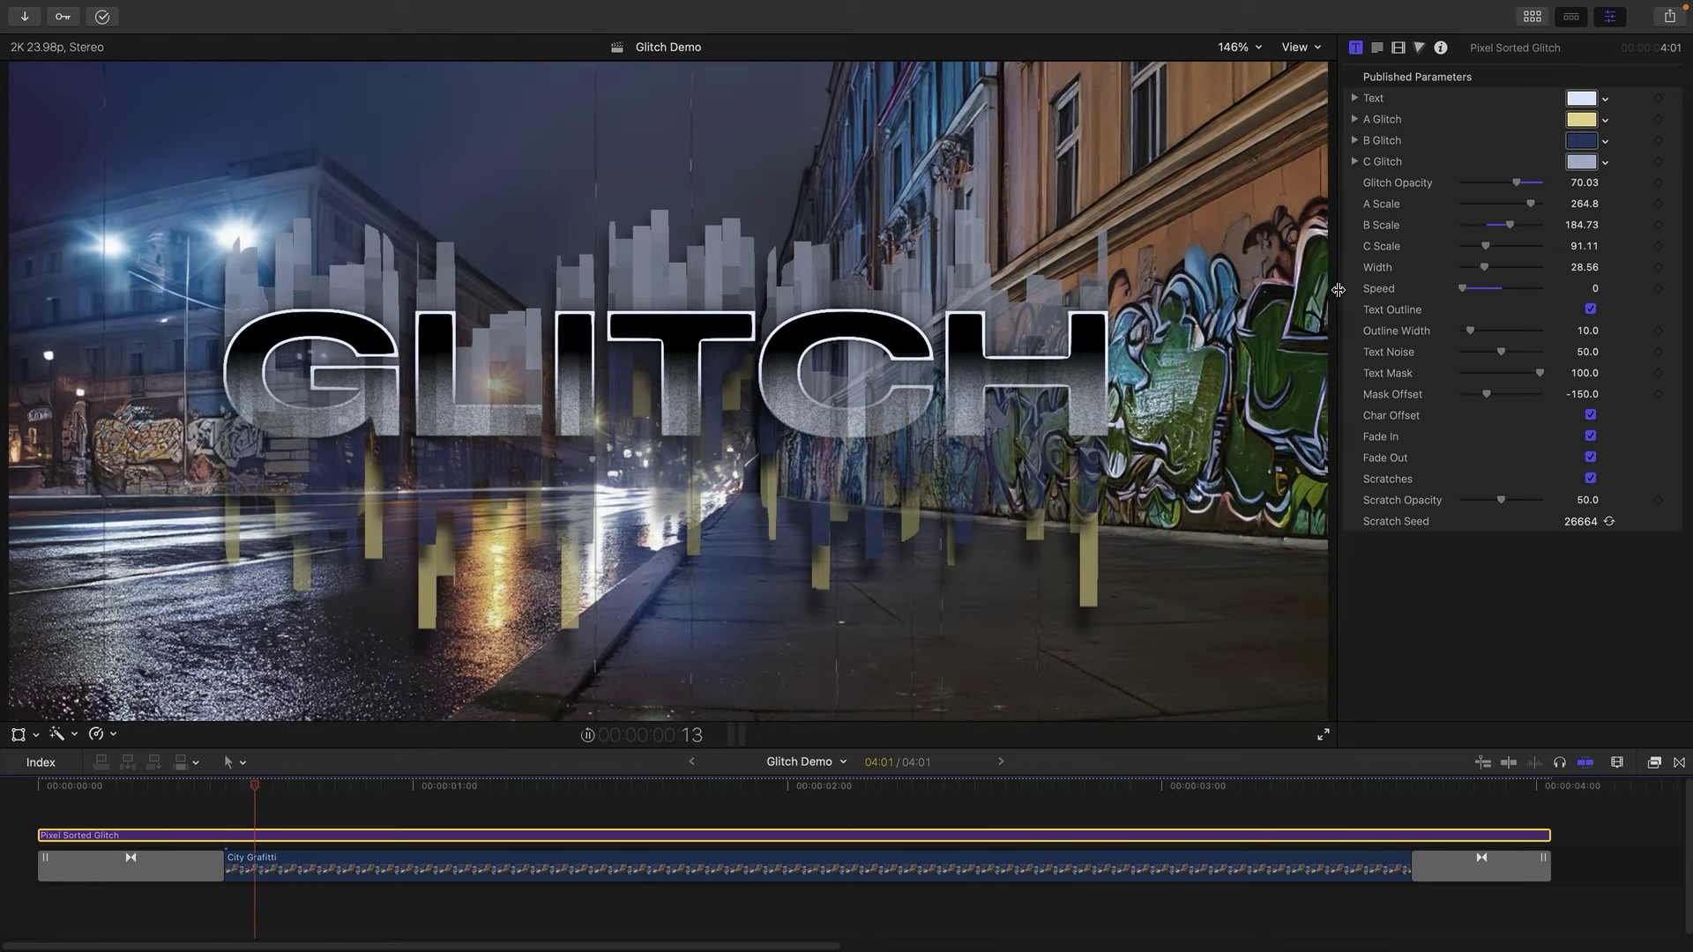
{"action": "key", "text": "space"}
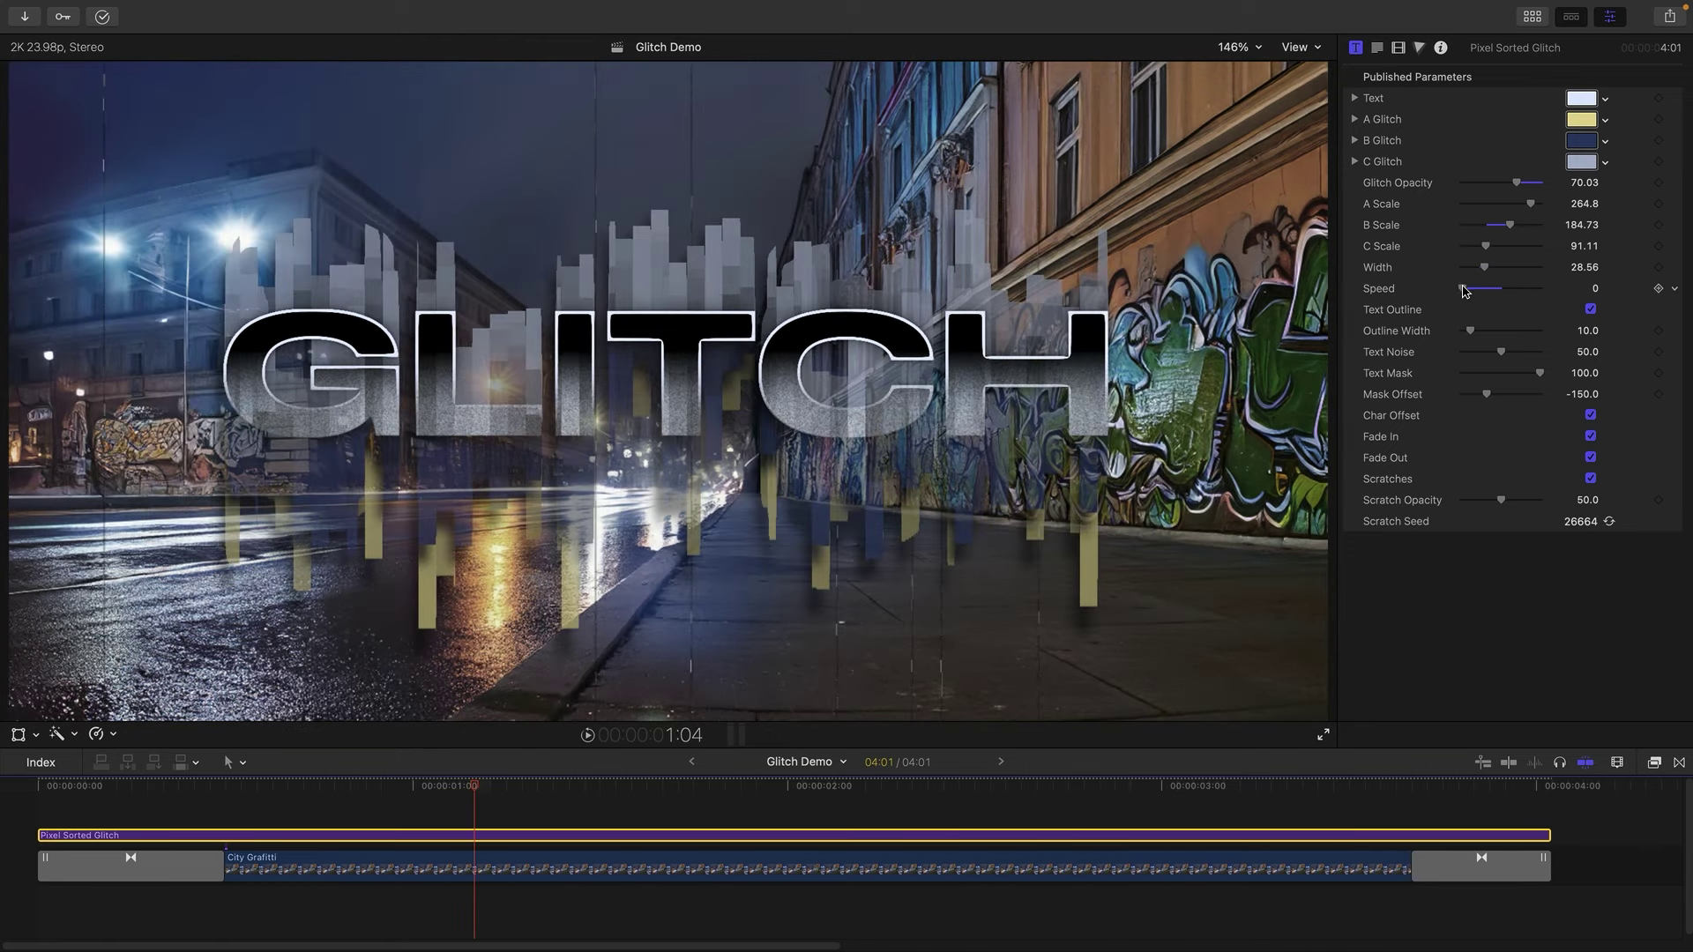
{"action": "left_click_drag", "start_coordinate": [1464, 291], "coordinate": [1593, 306]}
{"action": "key", "text": "space"}
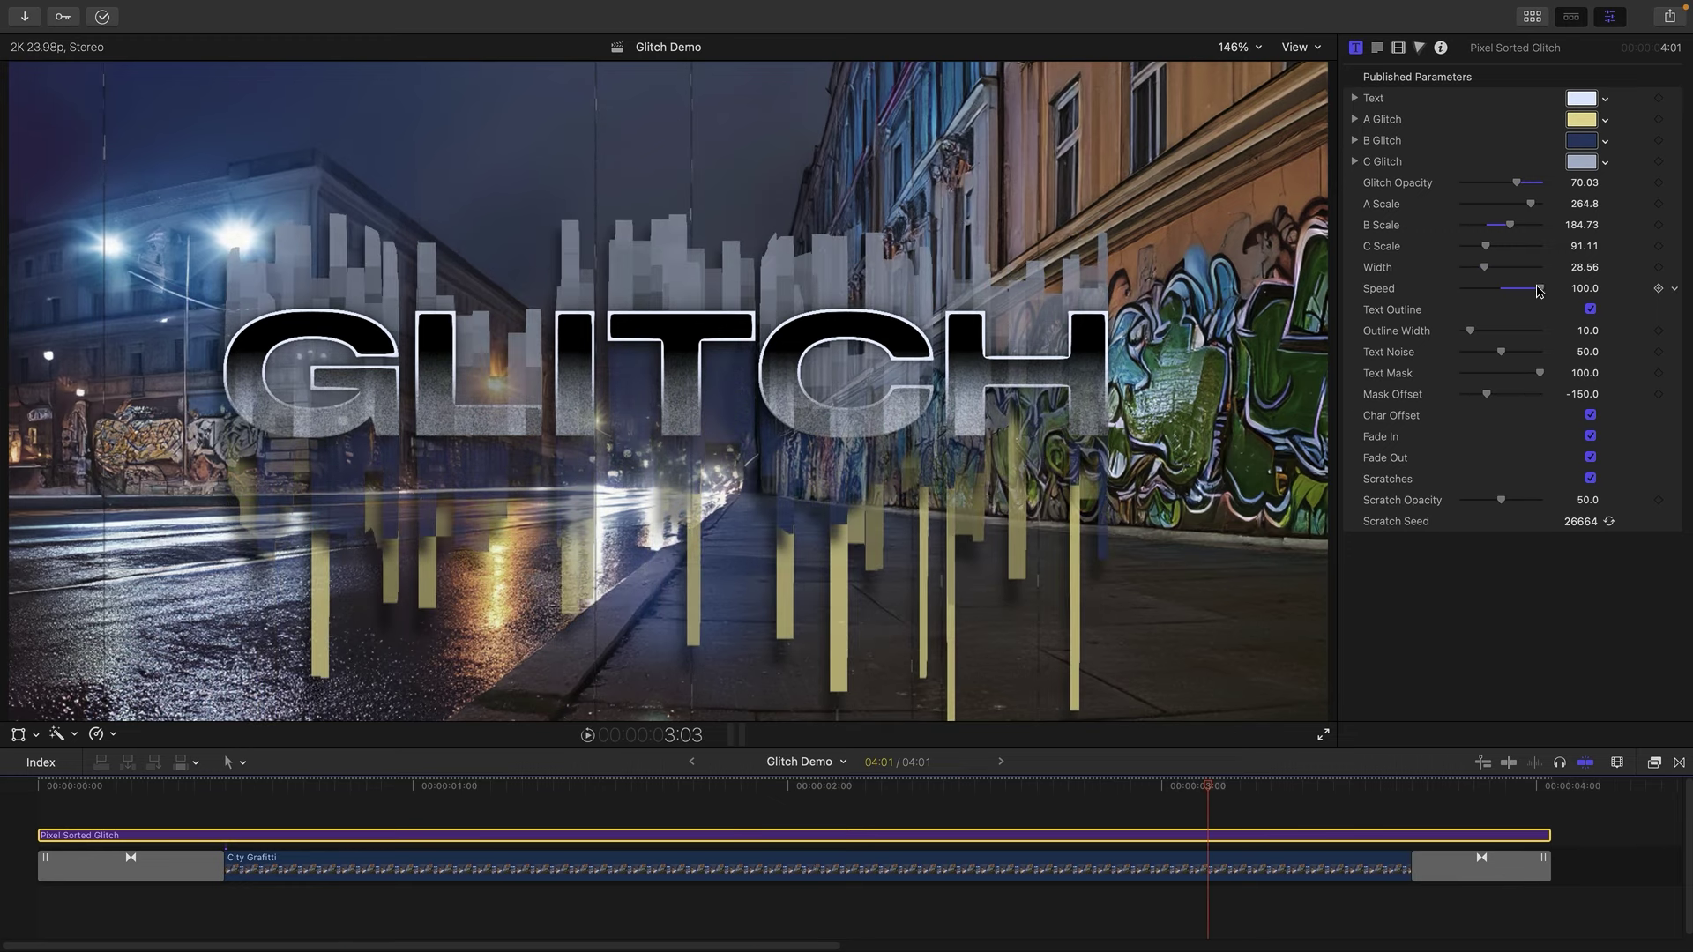
{"action": "left_click_drag", "start_coordinate": [1540, 289], "coordinate": [1500, 289]}
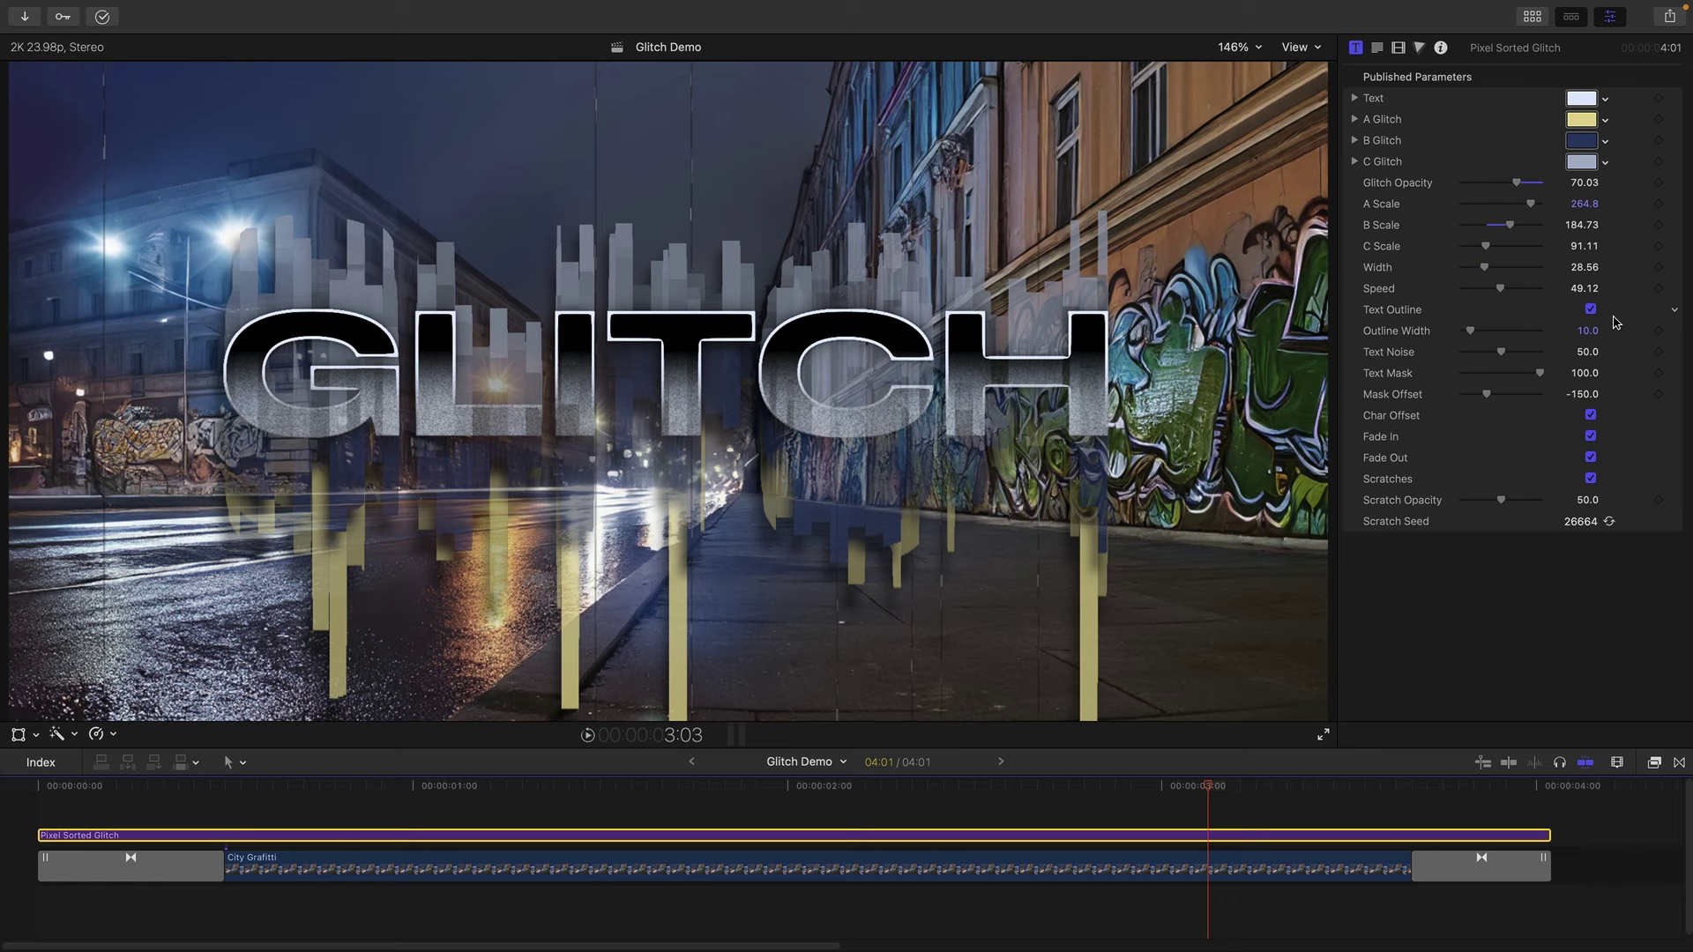
Keep the GLITCH outline on at width 16.13, set Text Noise to 40.27, and lower Text Mask.
{"action": "left_click", "coordinate": [1592, 309]}
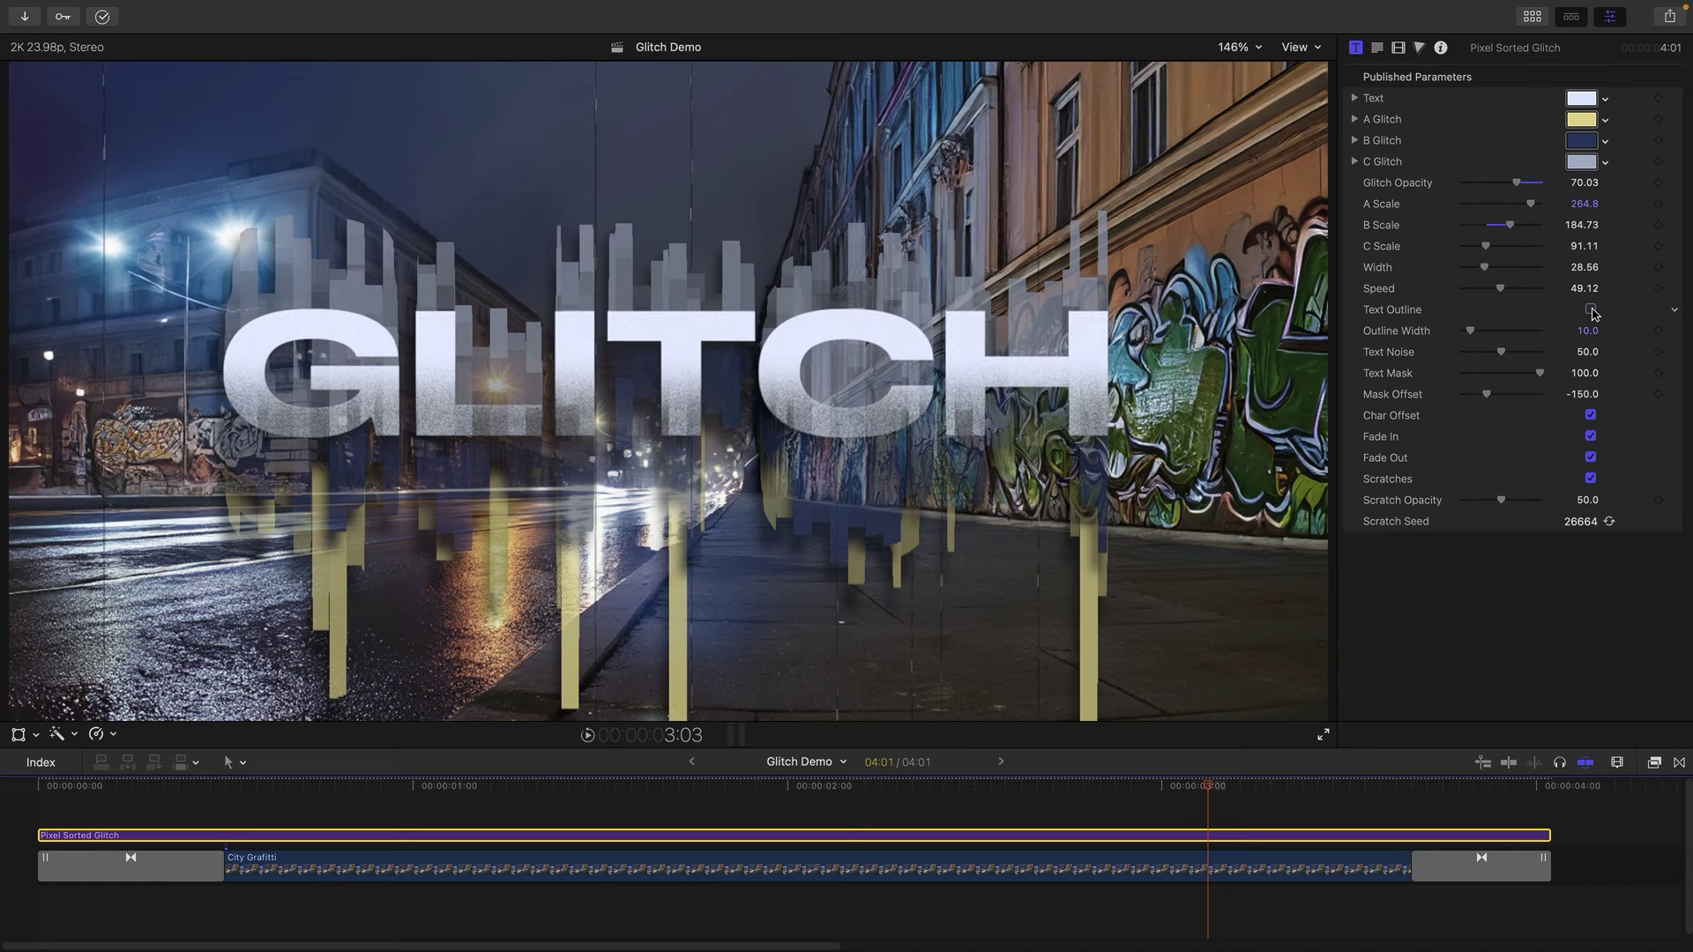
{"action": "left_click", "coordinate": [1591, 309]}
{"action": "mouse_move", "coordinate": [1472, 333]}
{"action": "left_mouse_down"}
{"action": "mouse_move", "coordinate": [1487, 333]}
{"action": "mouse_move", "coordinate": [1450, 334]}
{"action": "mouse_move", "coordinate": [1478, 338]}
{"action": "left_mouse_up"}
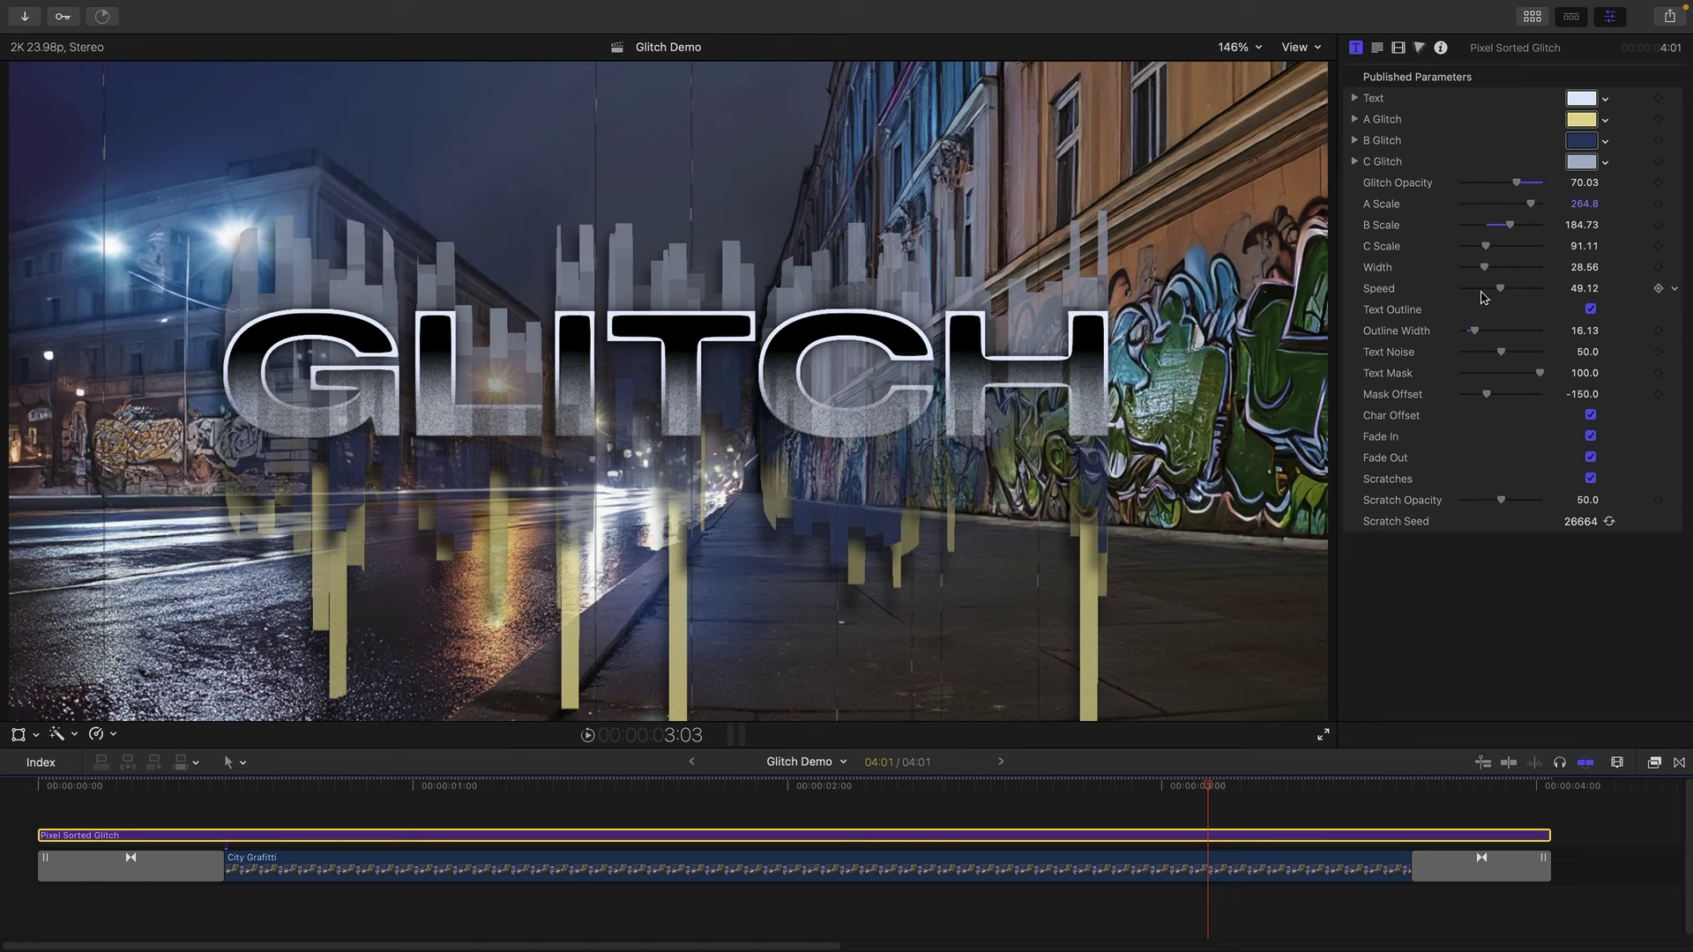
{"action": "mouse_move", "coordinate": [1504, 358]}
{"action": "left_mouse_down"}
{"action": "mouse_move", "coordinate": [1402, 355]}
{"action": "mouse_move", "coordinate": [1495, 352]}
{"action": "left_mouse_up"}
{"action": "left_click_drag", "start_coordinate": [1541, 377], "coordinate": [1486, 392]}
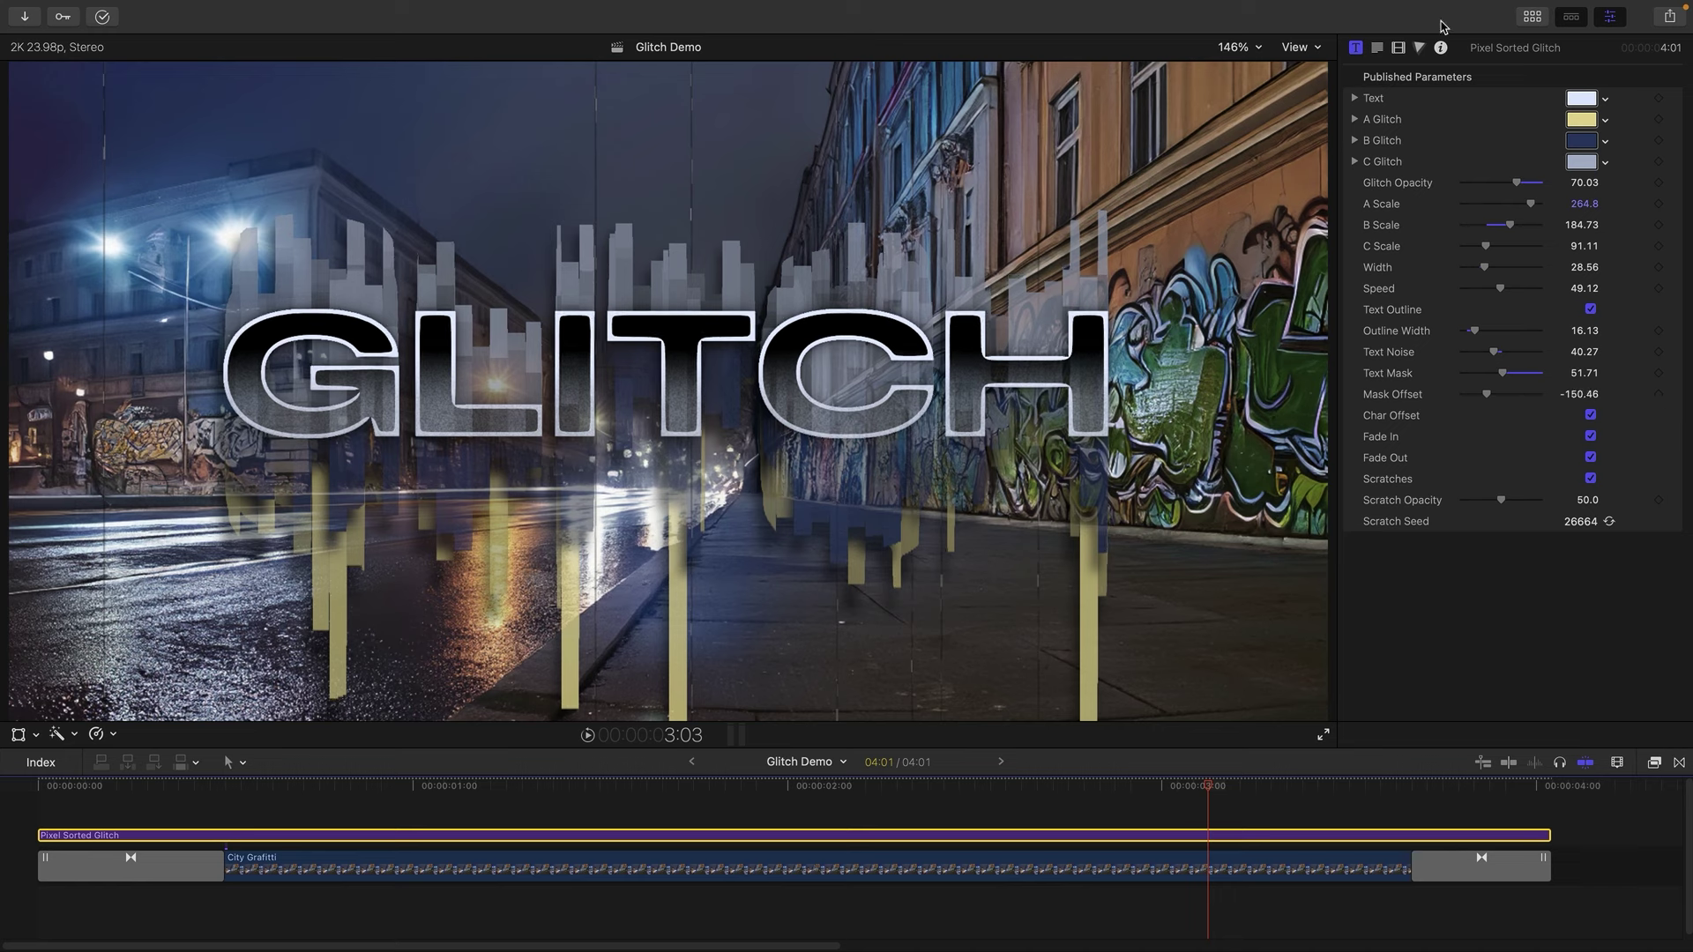
Change the title text to URBAN at size 205.8, positioned at X 353.73 px, Y -250.2 px.
{"action": "left_click", "coordinate": [1378, 49]}
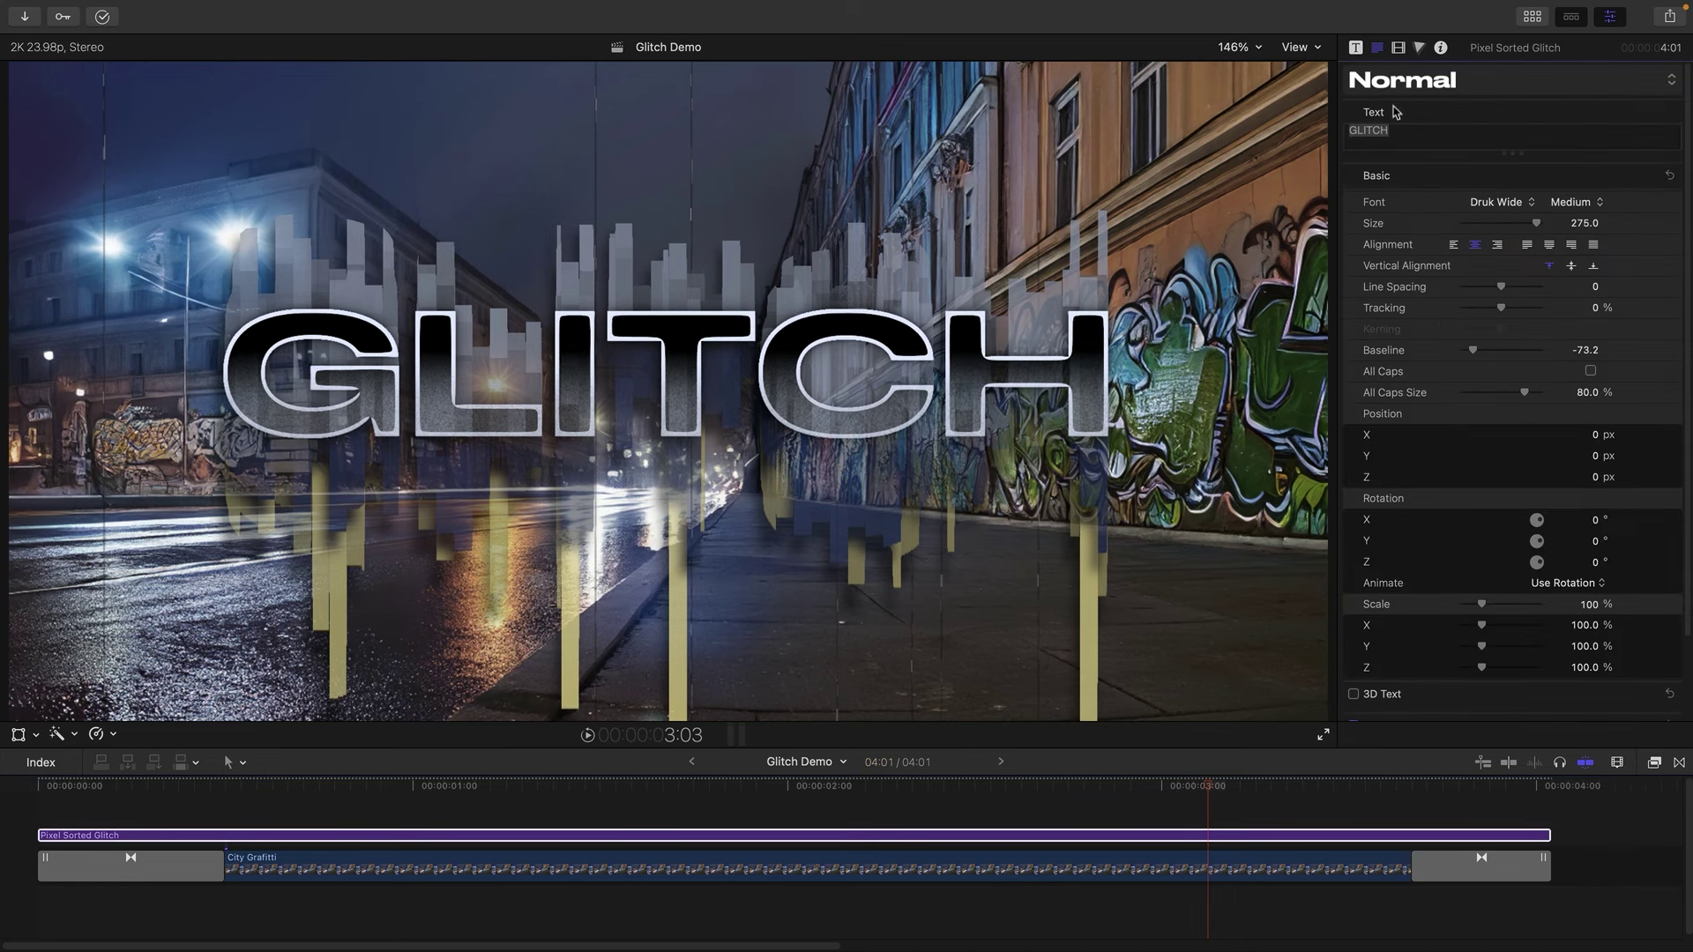
{"action": "double_click", "coordinate": [1438, 134]}
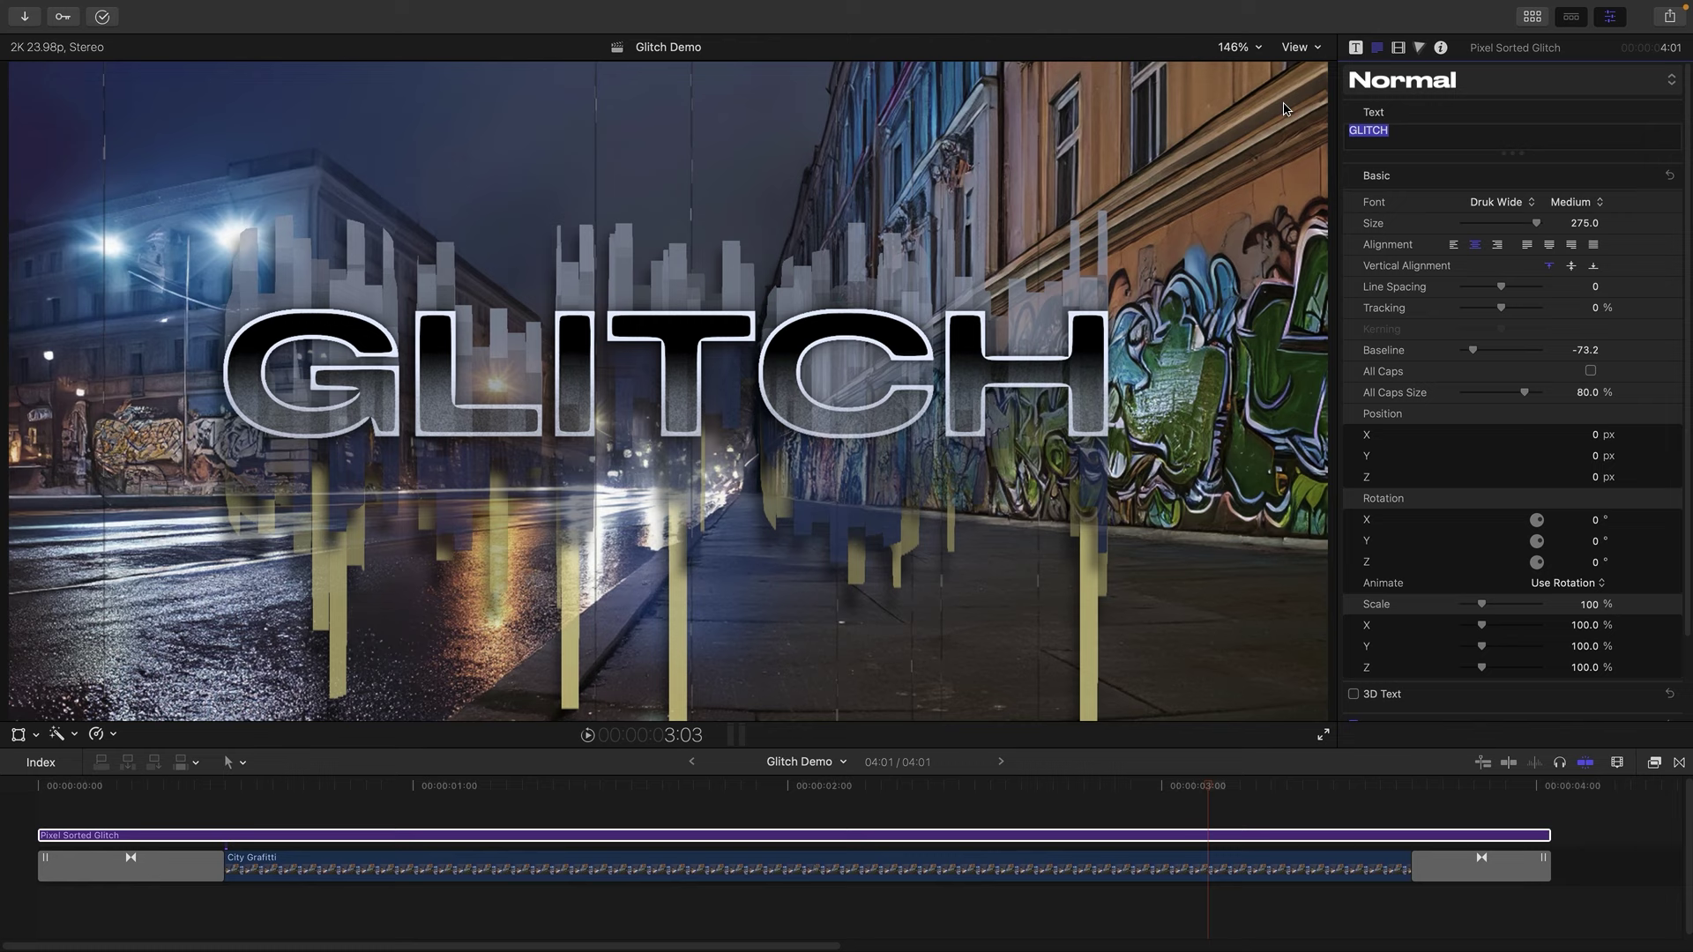
{"action": "type", "text": "URBAN"}
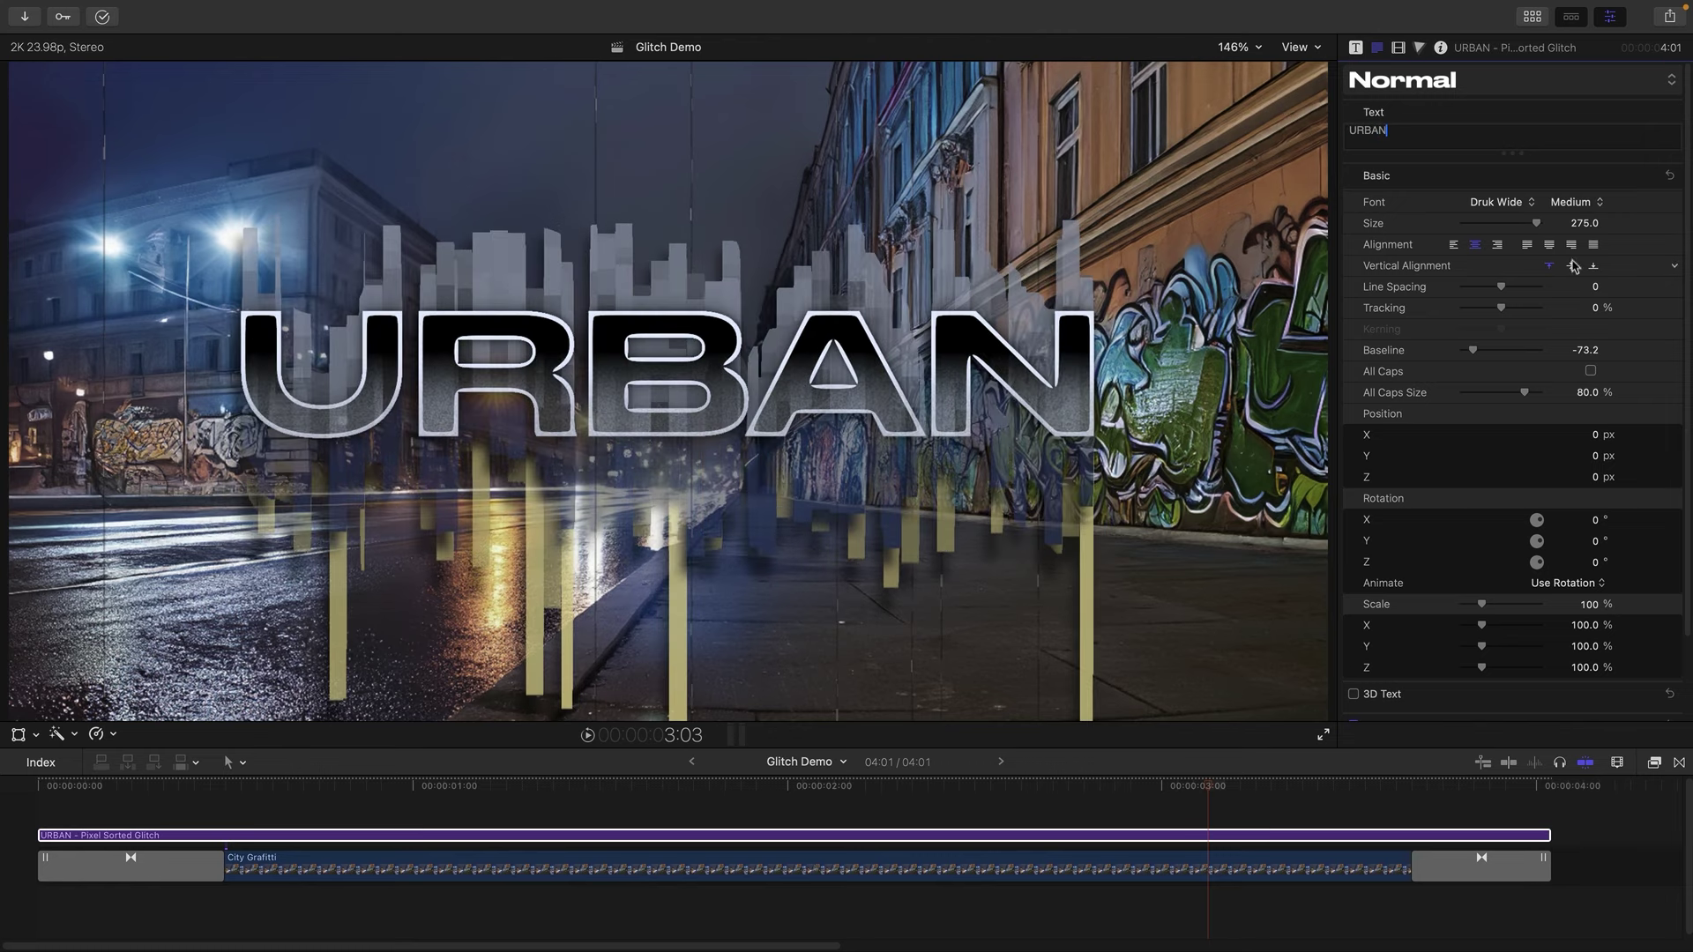
{"action": "left_click_drag", "start_coordinate": [1588, 228], "coordinate": [1570, 352]}
{"action": "left_click_drag", "start_coordinate": [1595, 435], "coordinate": [1594, 571]}
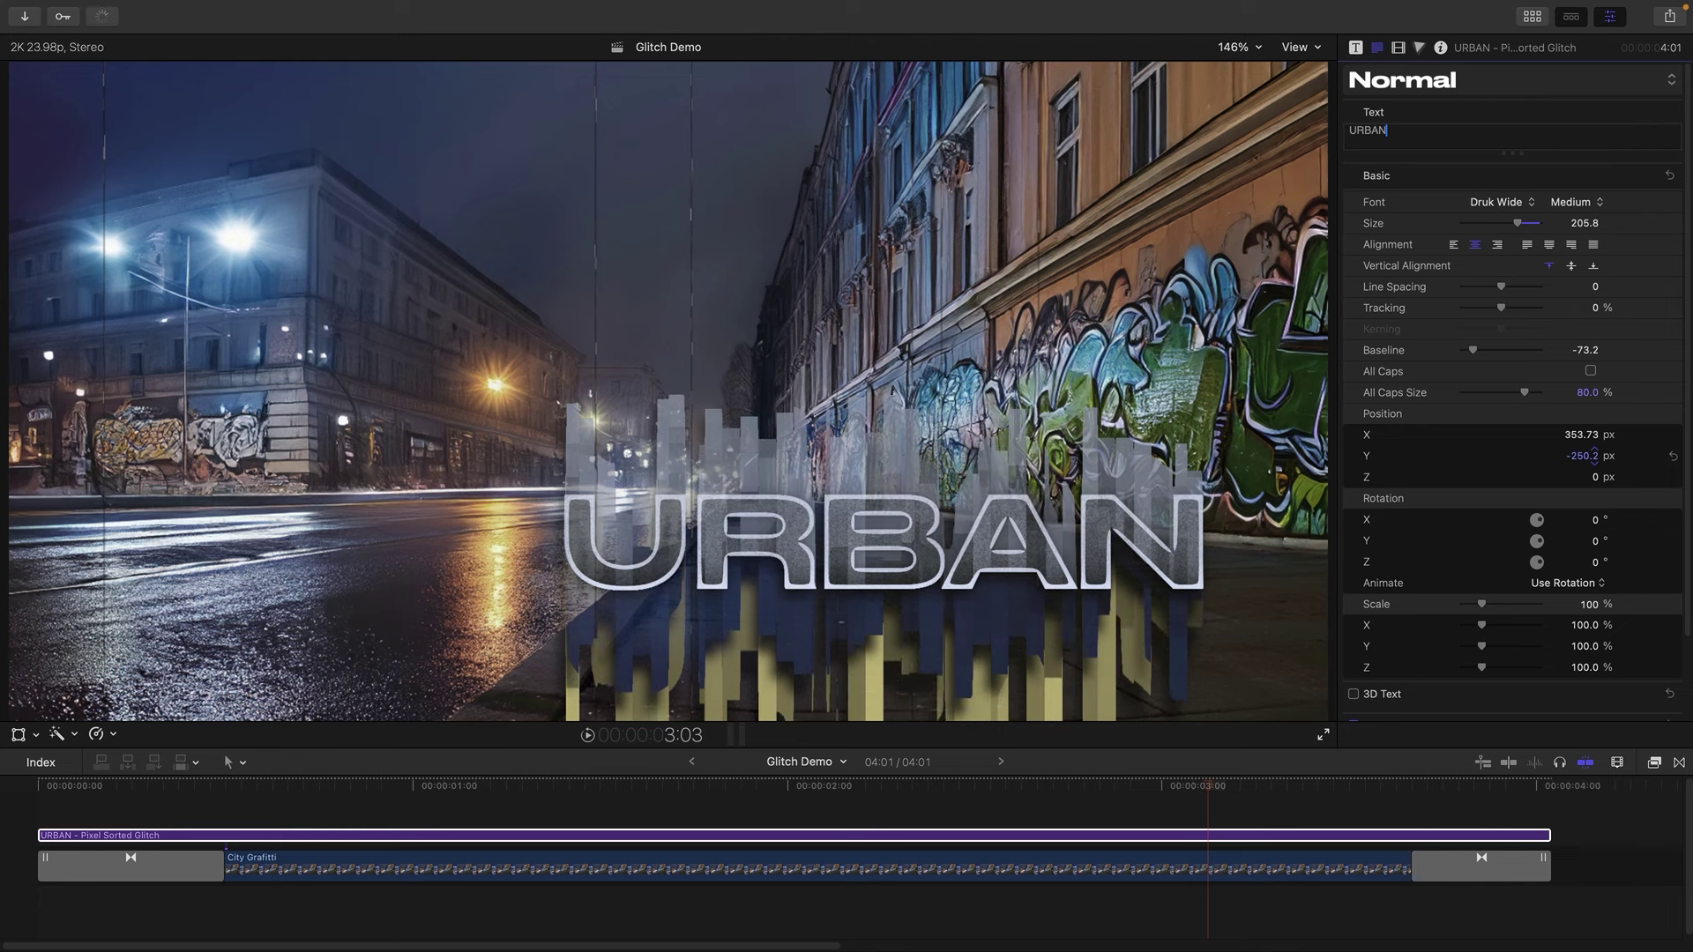
{"action": "left_click", "coordinate": [1355, 48]}
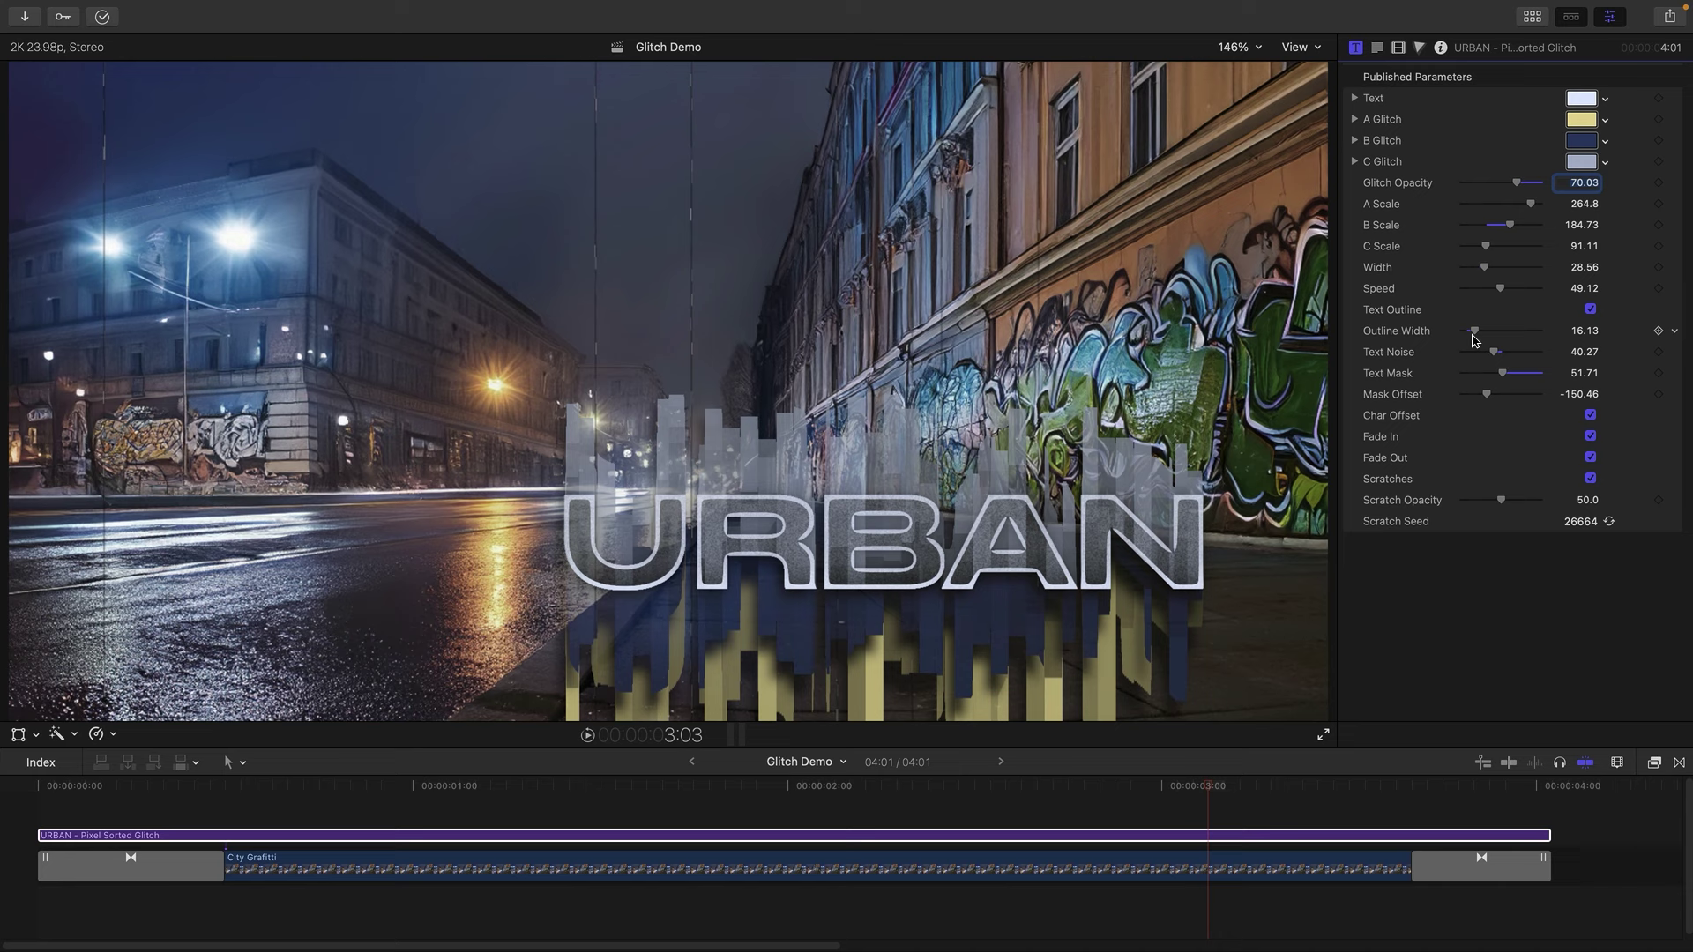
Thin the URBAN outline to 6.02 width and push Mask Offset to -400.0.
{"action": "left_click_drag", "start_coordinate": [1475, 339], "coordinate": [1469, 336]}
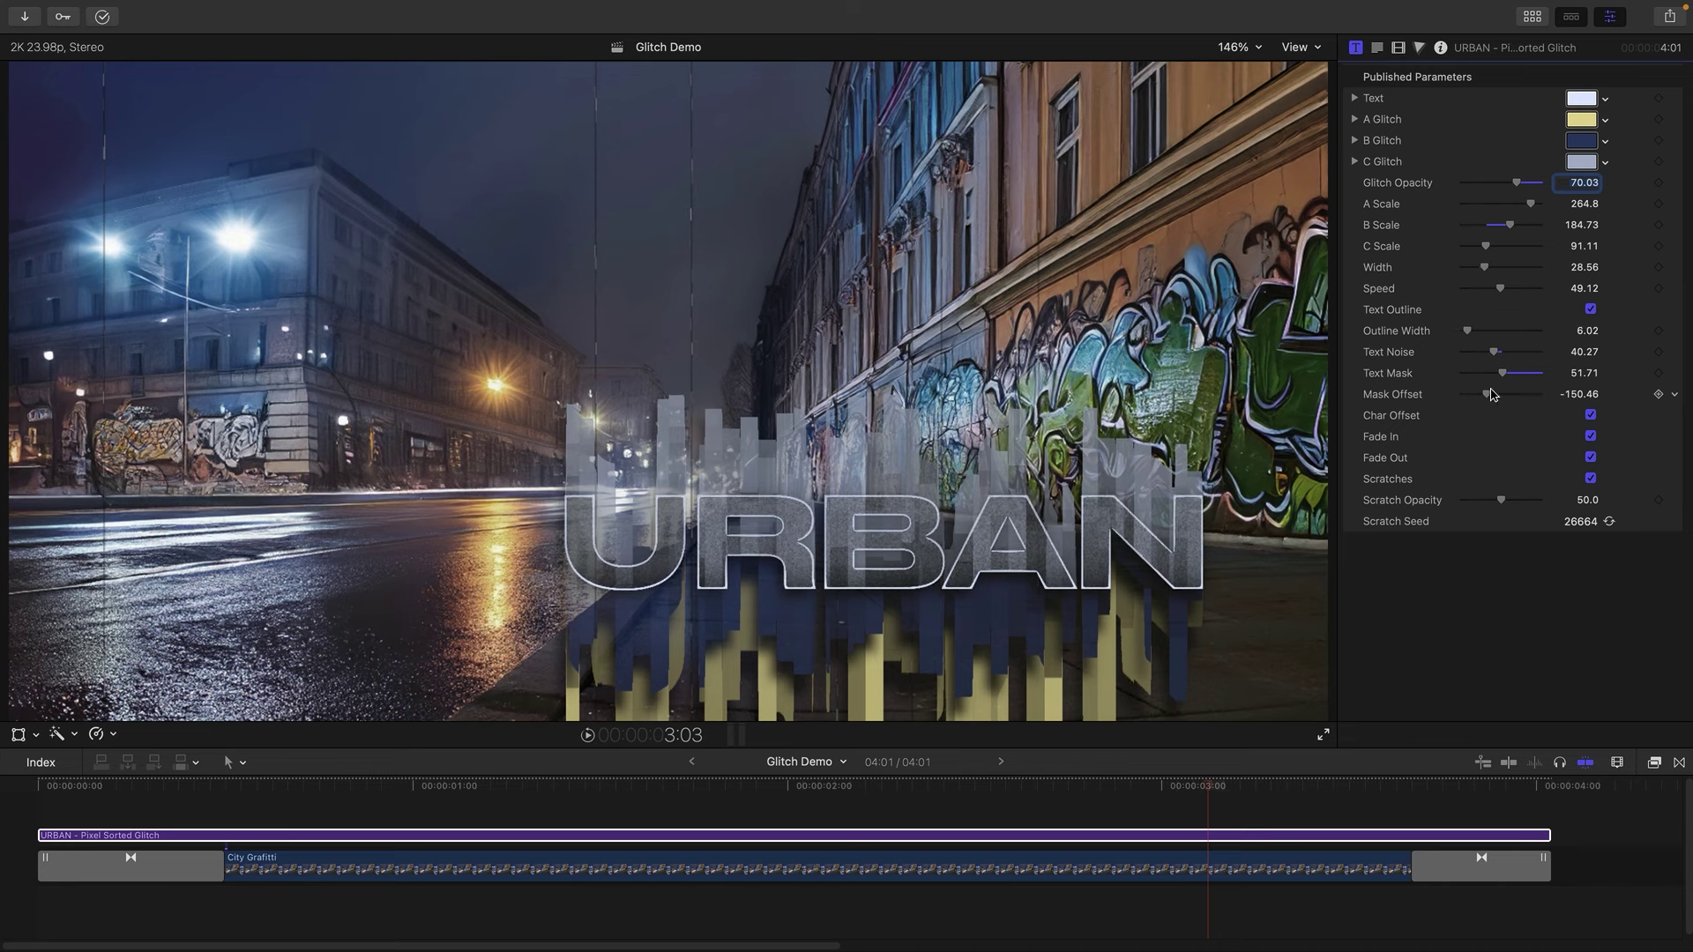
{"action": "left_click_drag", "start_coordinate": [1489, 399], "coordinate": [1461, 386]}
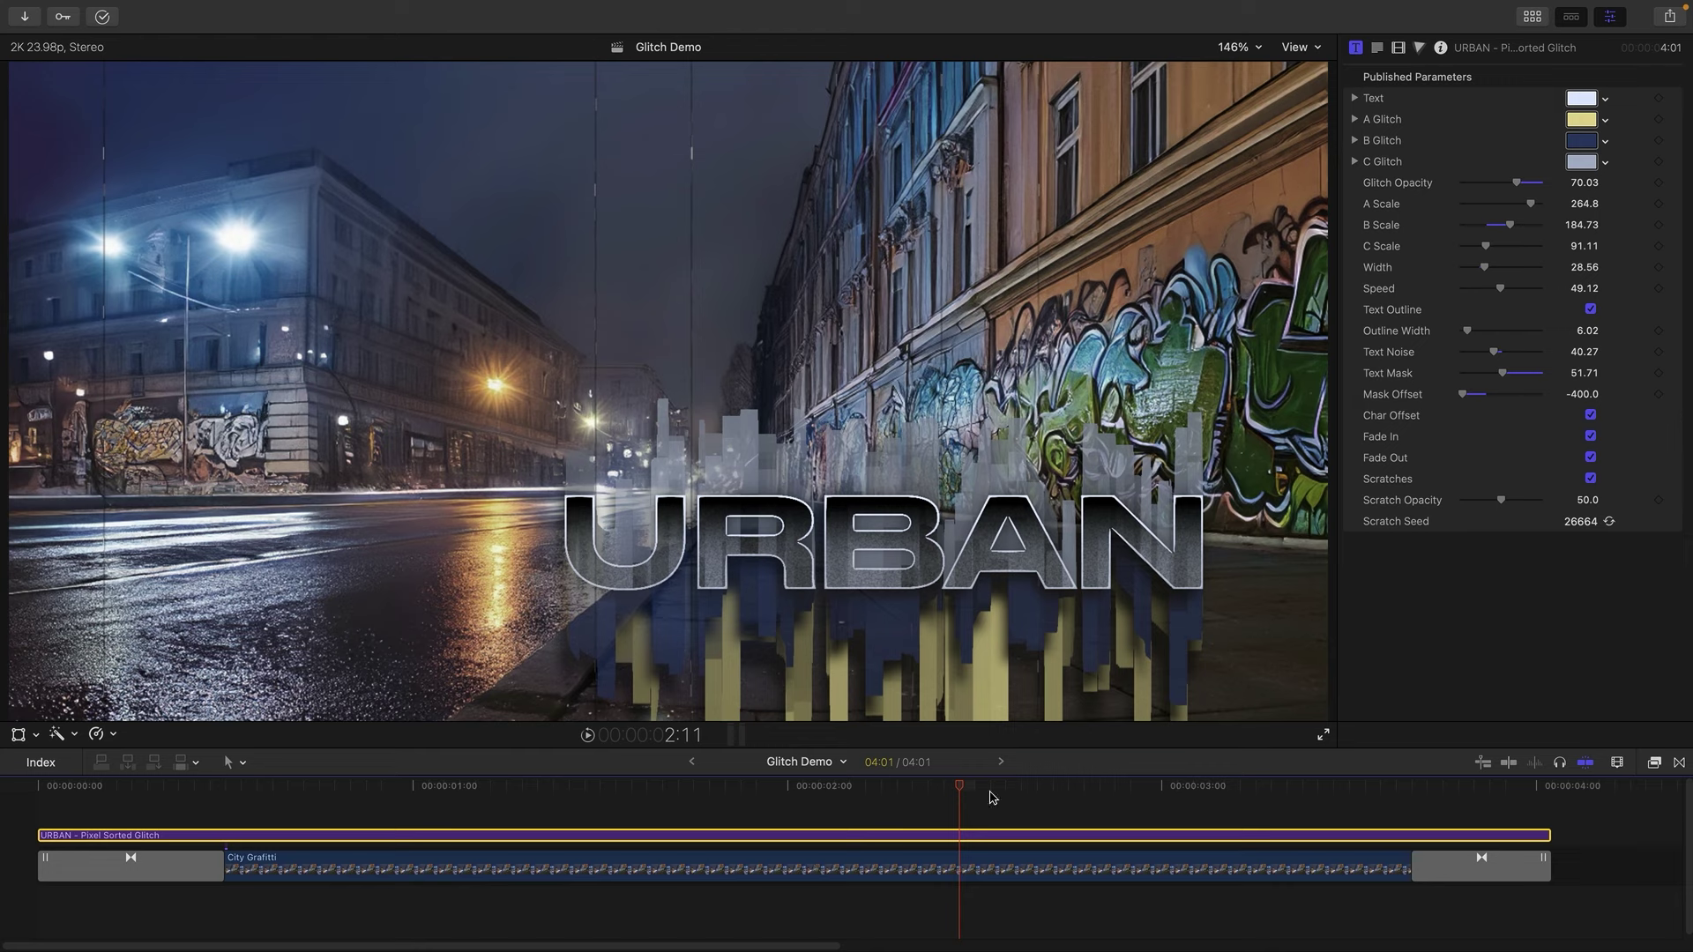
{"action": "mouse_move", "coordinate": [177, 789]}
{"action": "left_mouse_down"}
{"action": "mouse_move", "coordinate": [122, 790]}
{"action": "mouse_move", "coordinate": [150, 794]}
{"action": "left_mouse_up"}
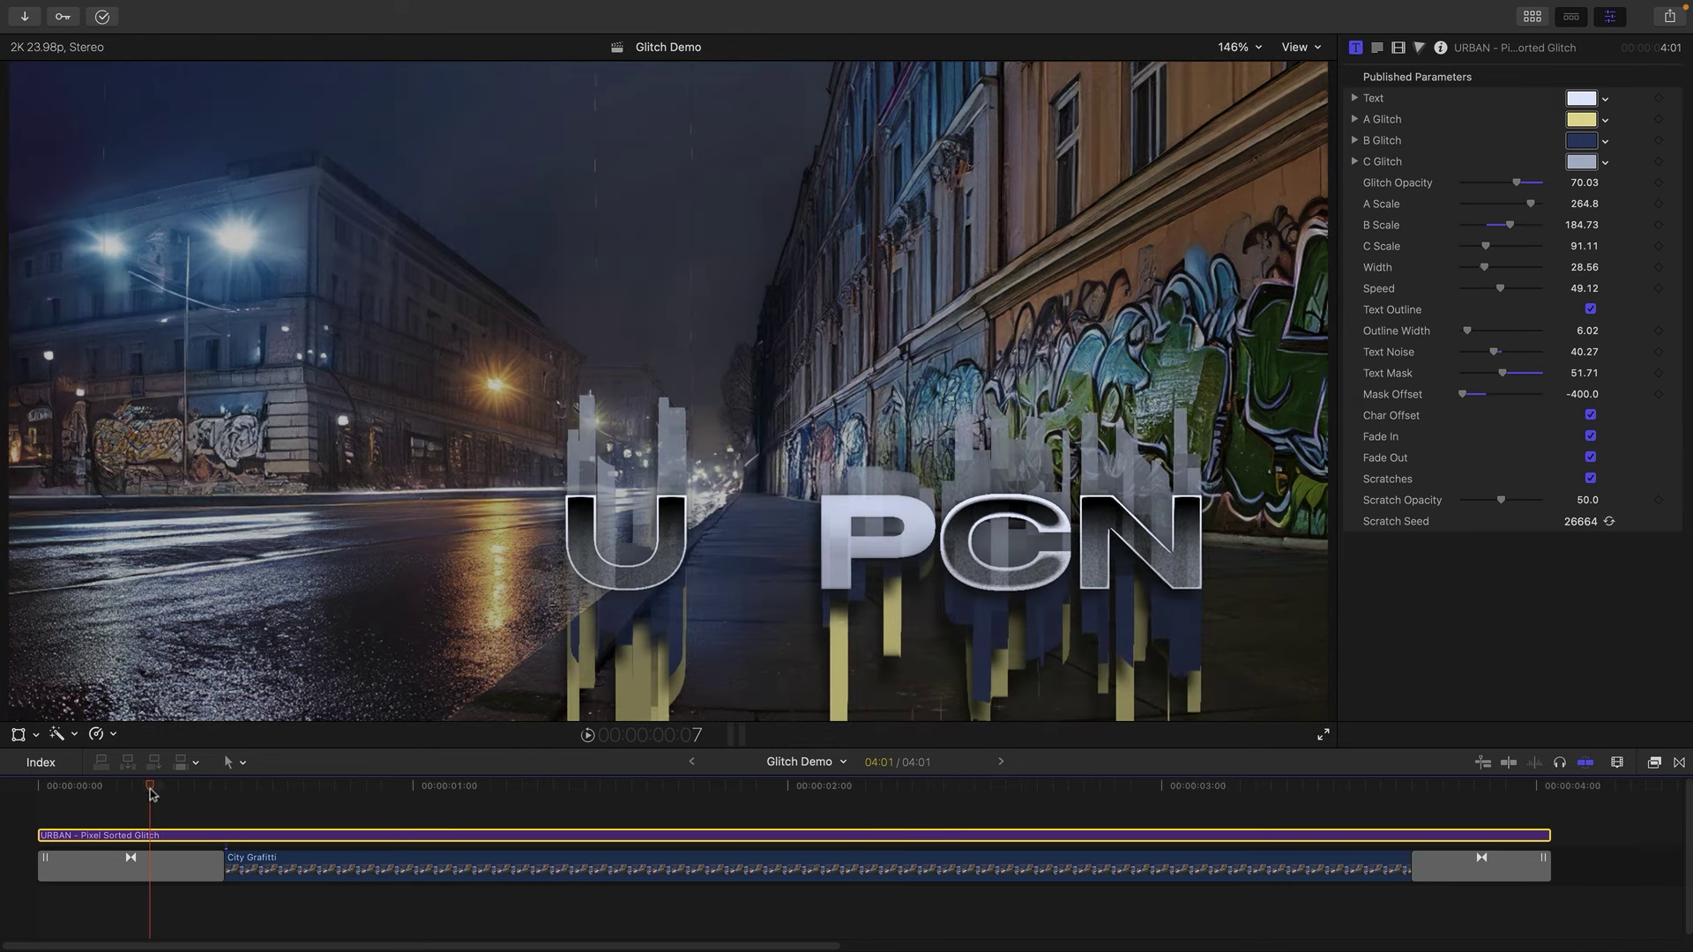
Uncheck Char Offset, preview URBAN from the start, and keep Fade In enabled.
{"action": "left_click", "coordinate": [1592, 415]}
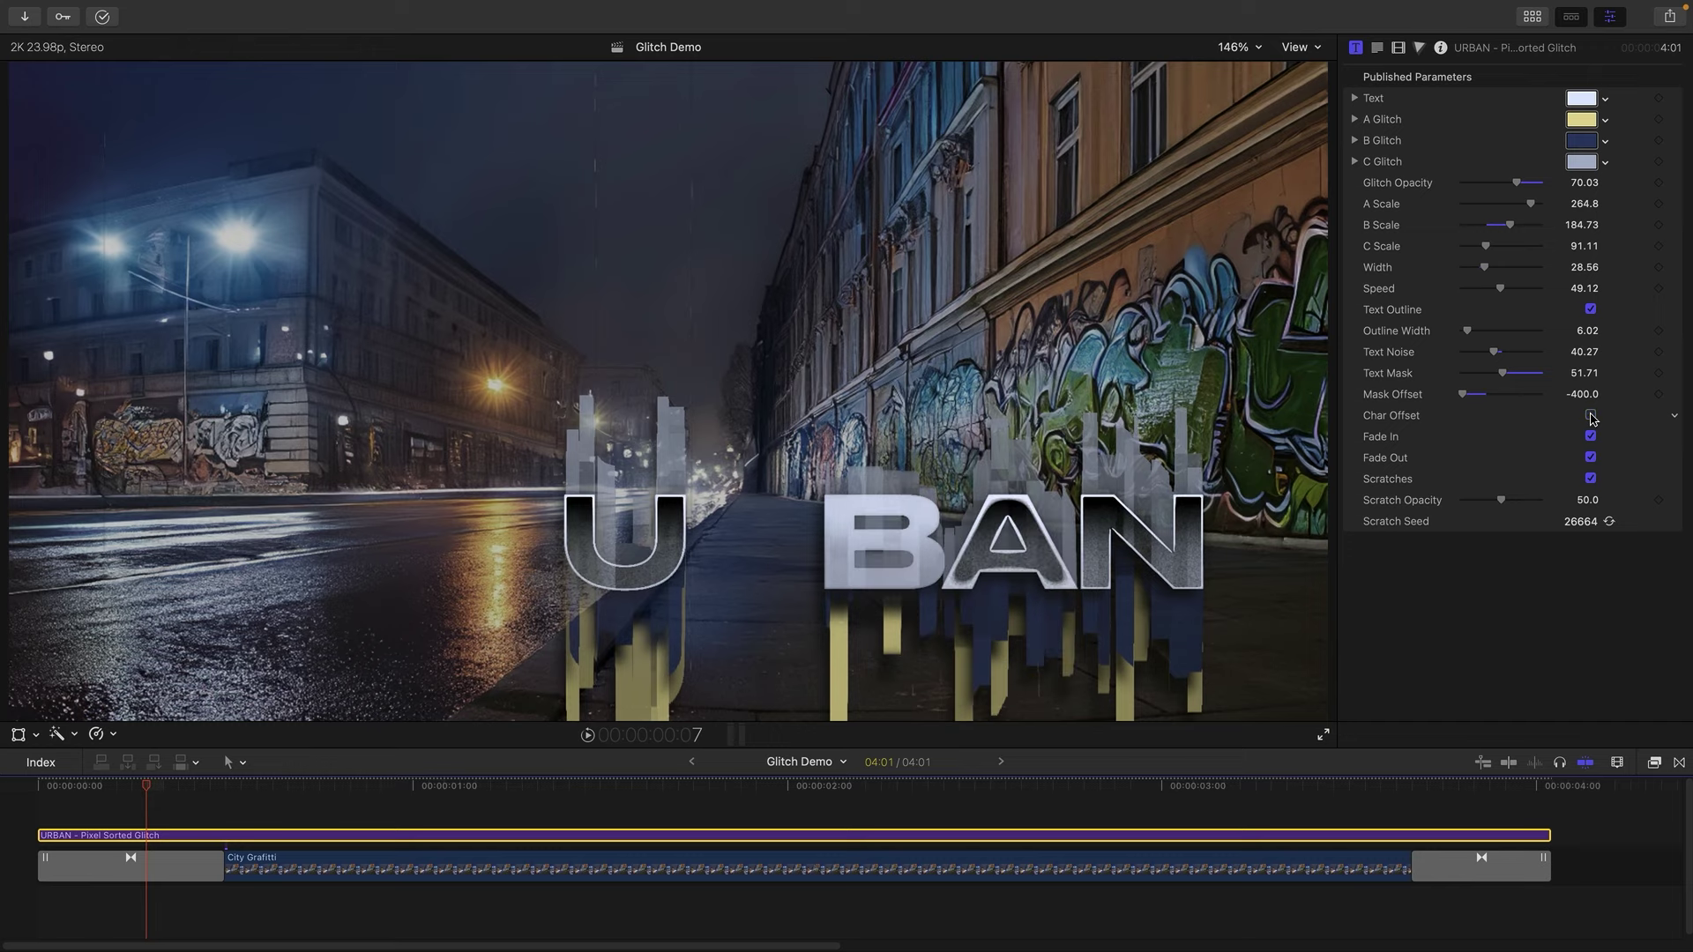
{"action": "key", "text": "space"}
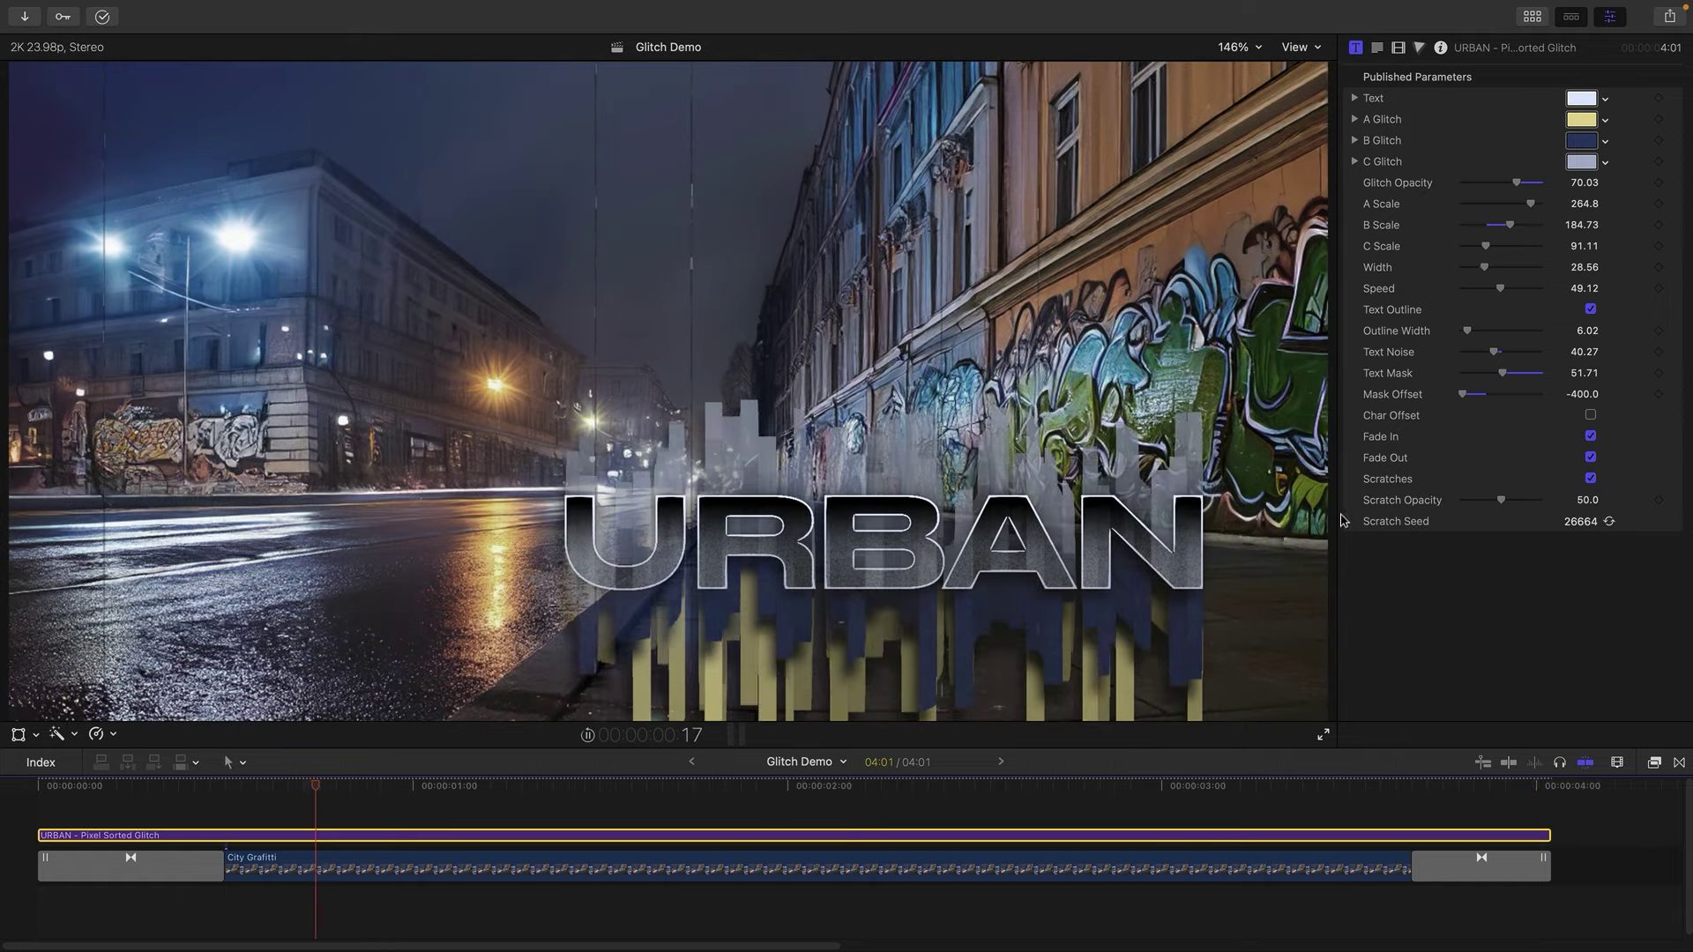
{"action": "key", "text": "space"}
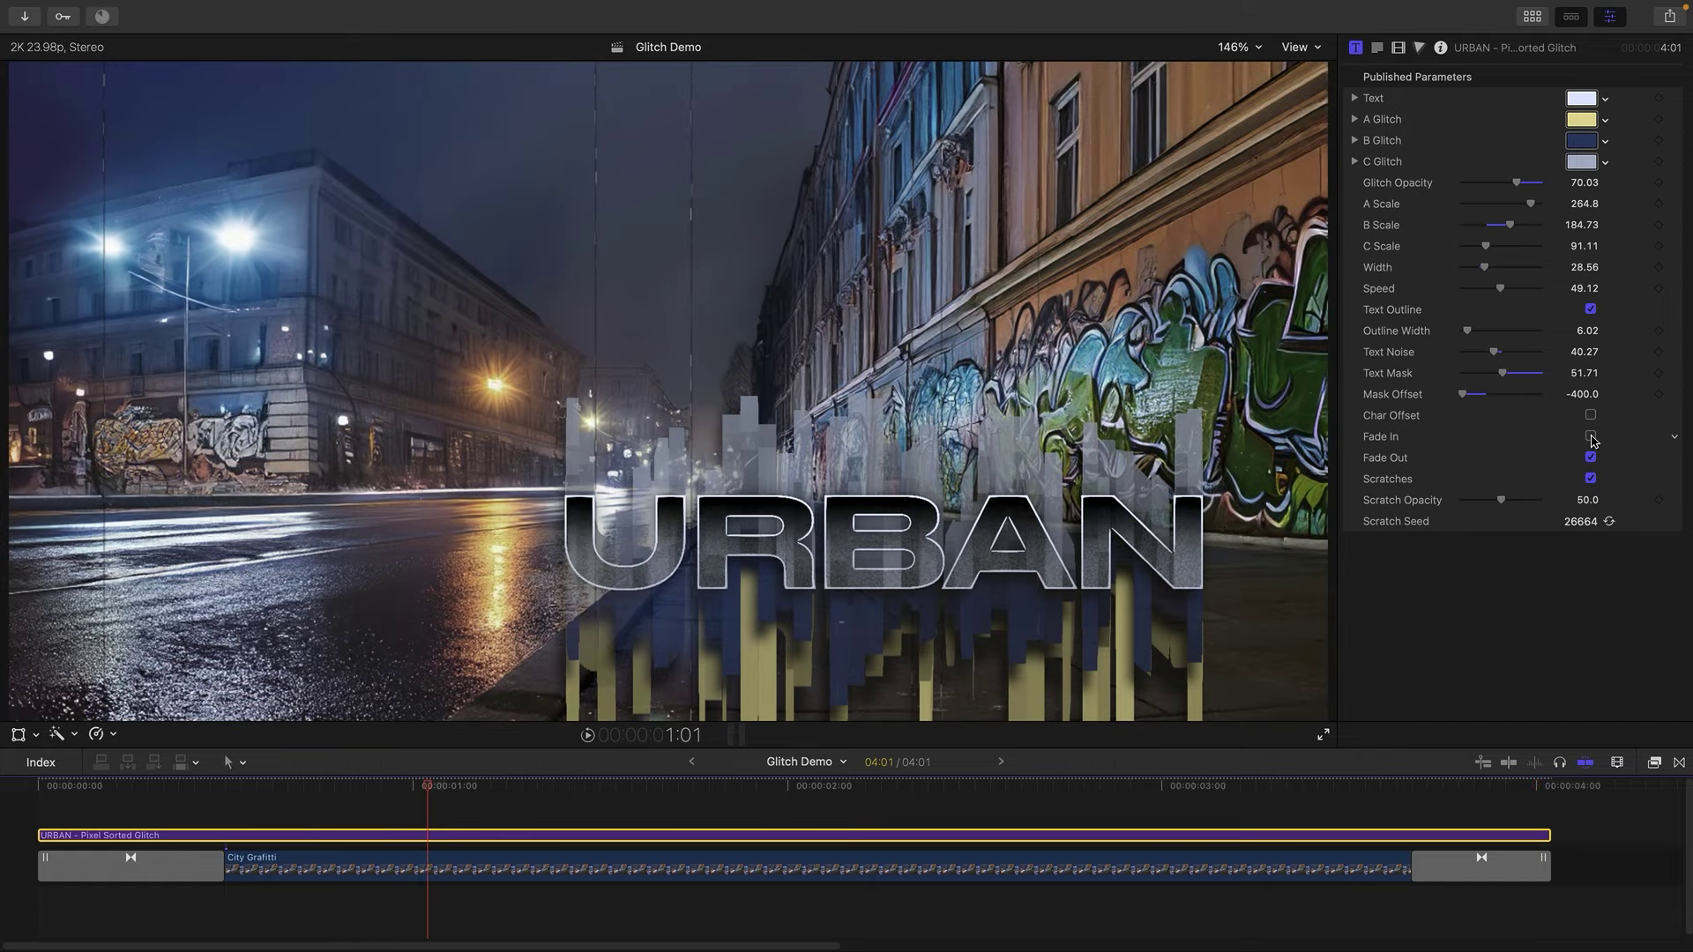
{"action": "key", "text": "Home"}
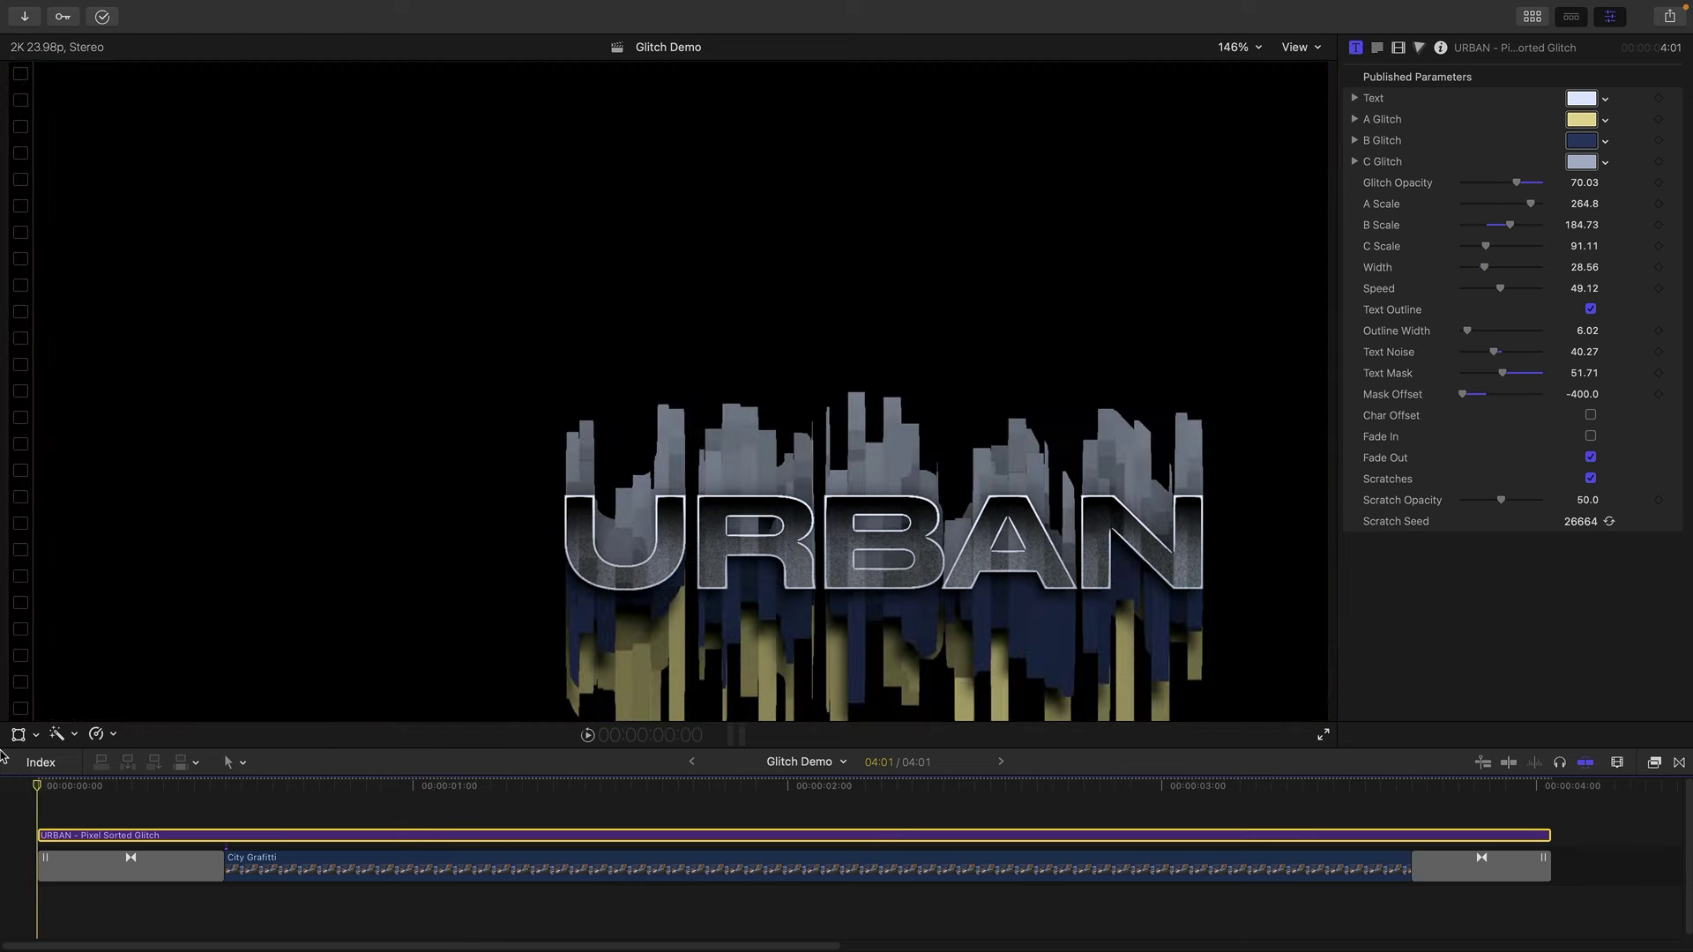
{"action": "key", "text": "space"}
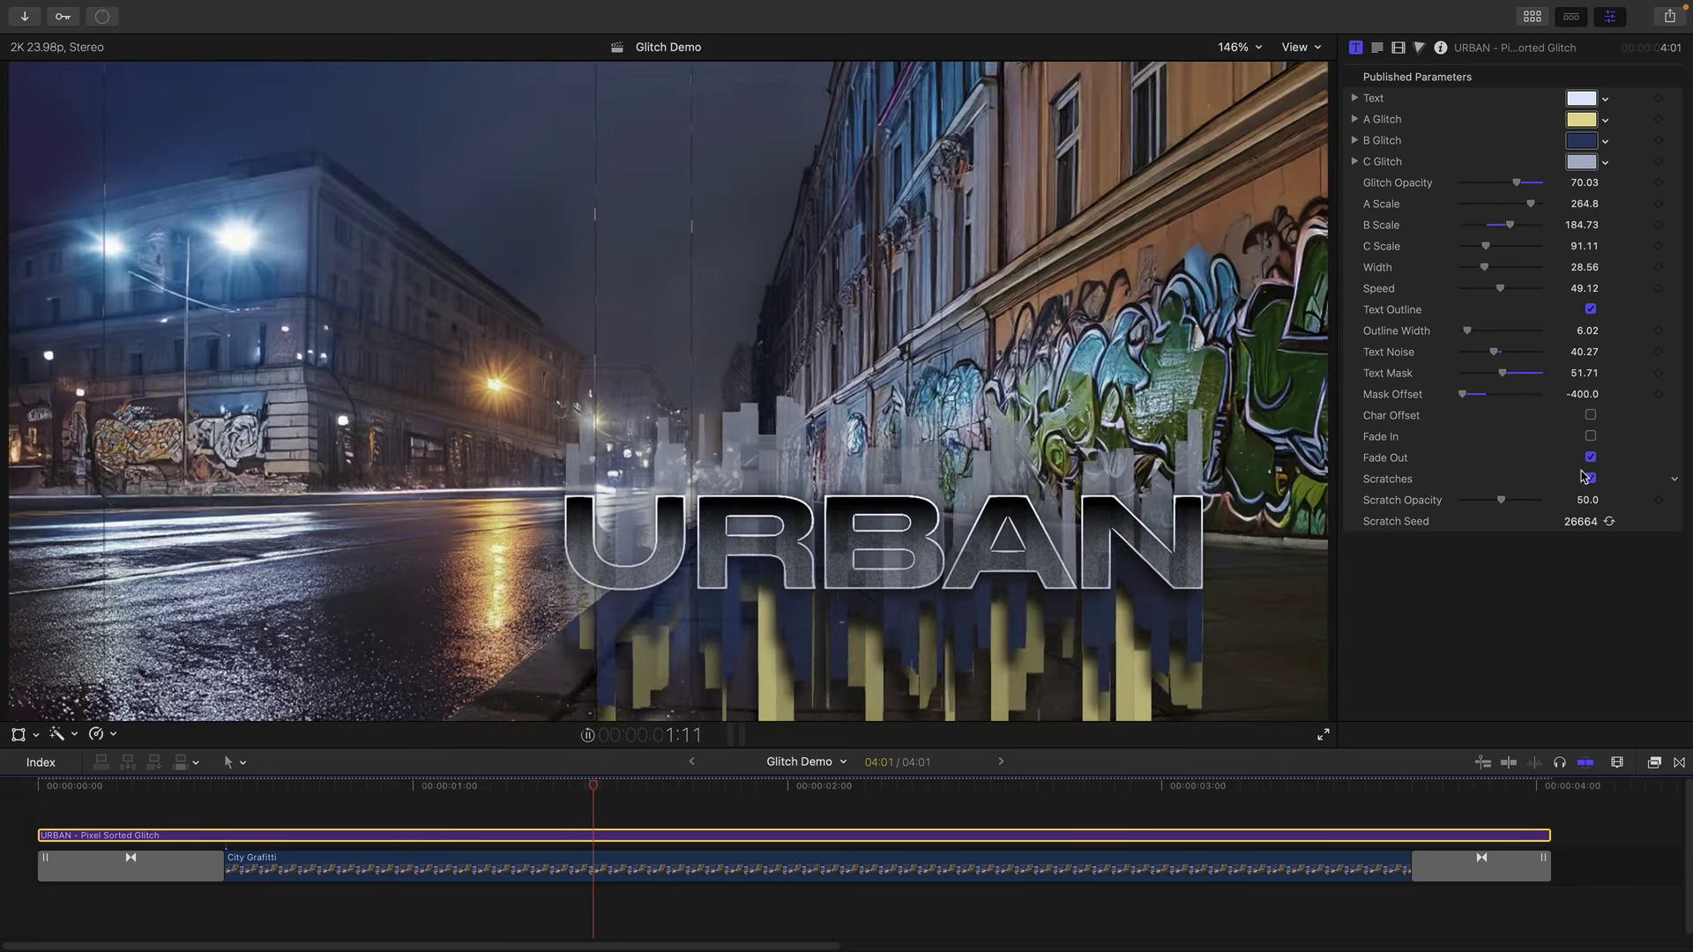
{"action": "key", "text": "space"}
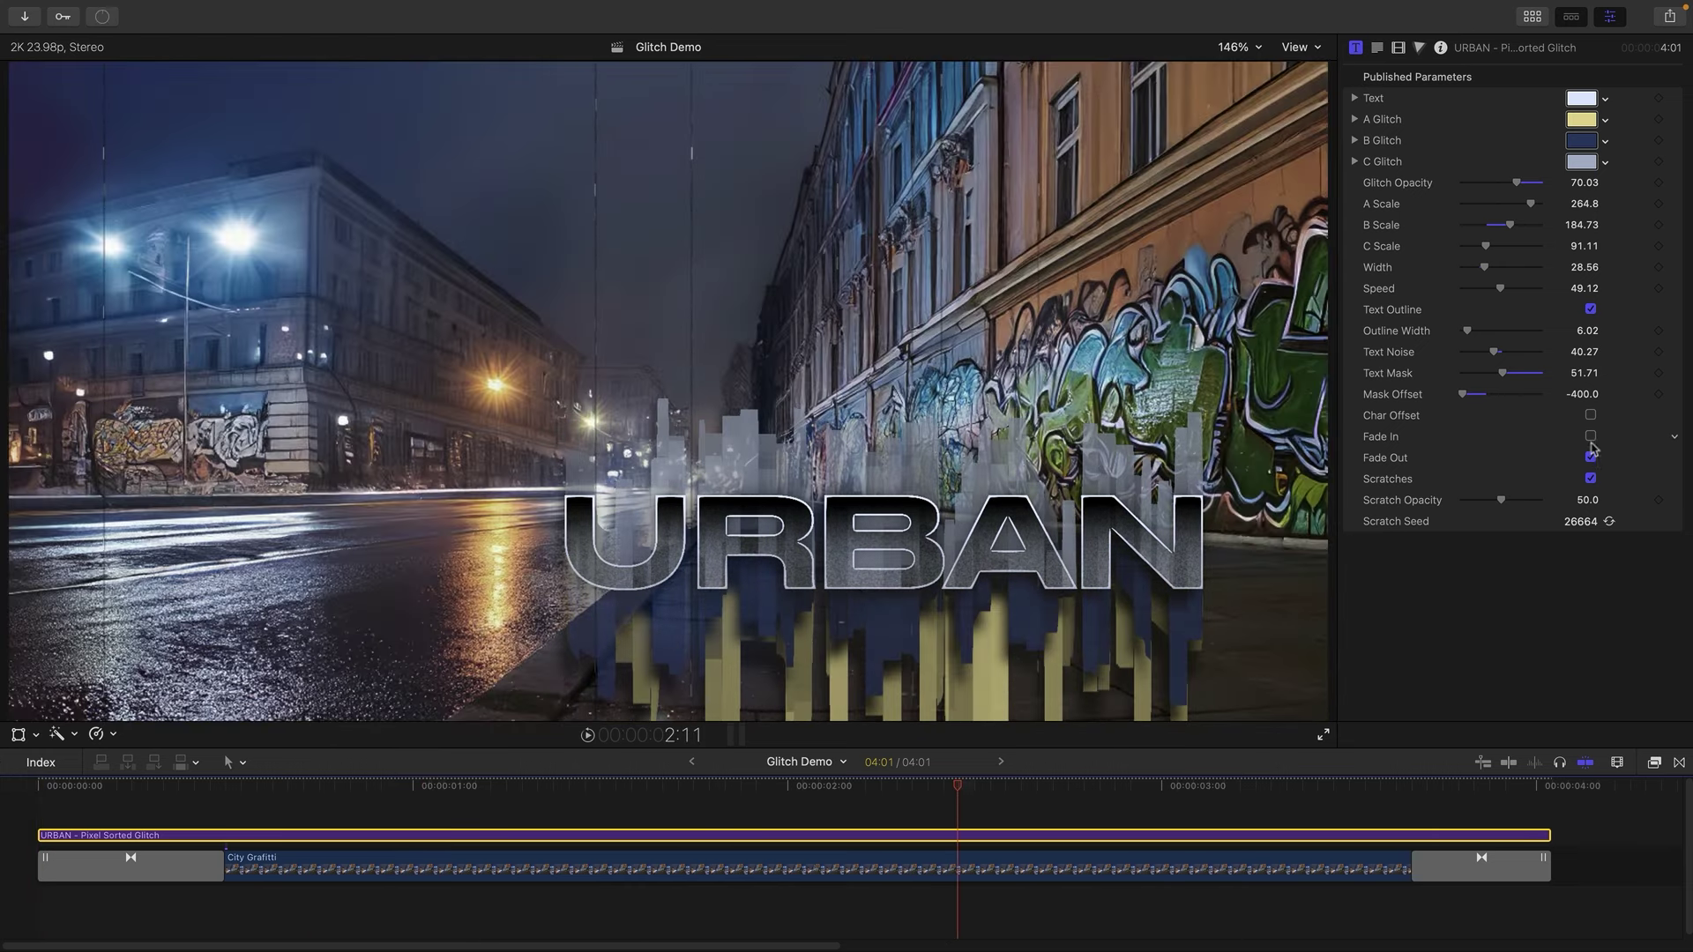
{"action": "left_click", "coordinate": [1591, 436]}
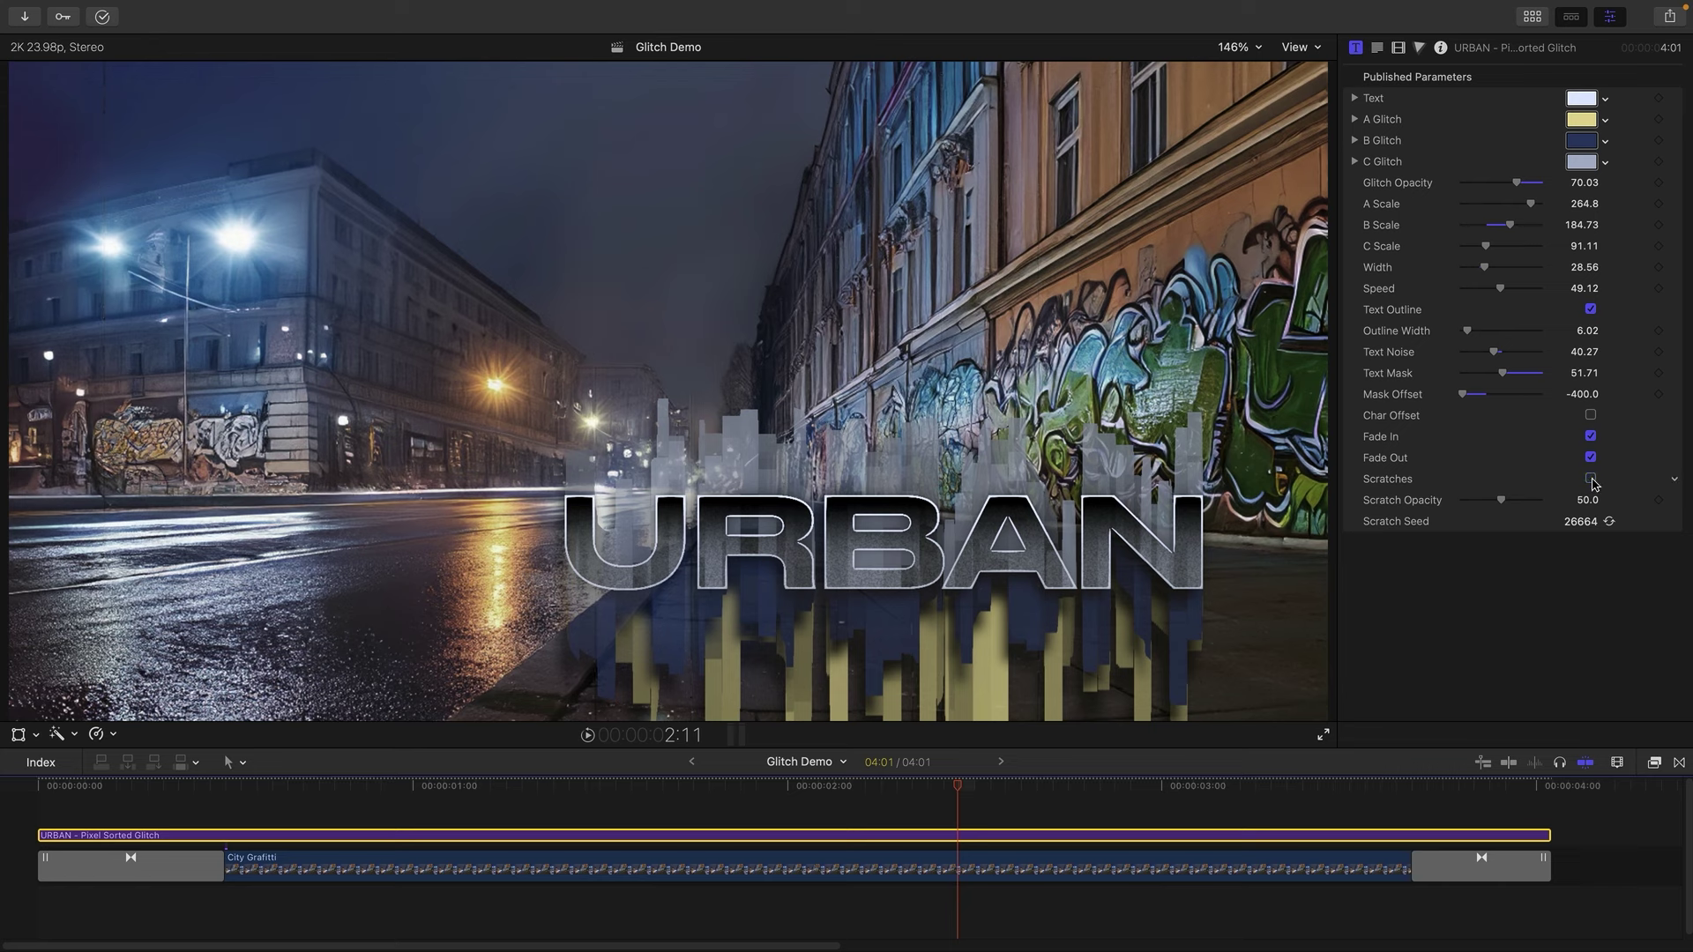
Lower Scratch Opacity to about 24.77 and randomise the Scratch Seed twice.
{"action": "left_click_drag", "start_coordinate": [1503, 501], "coordinate": [1476, 518]}
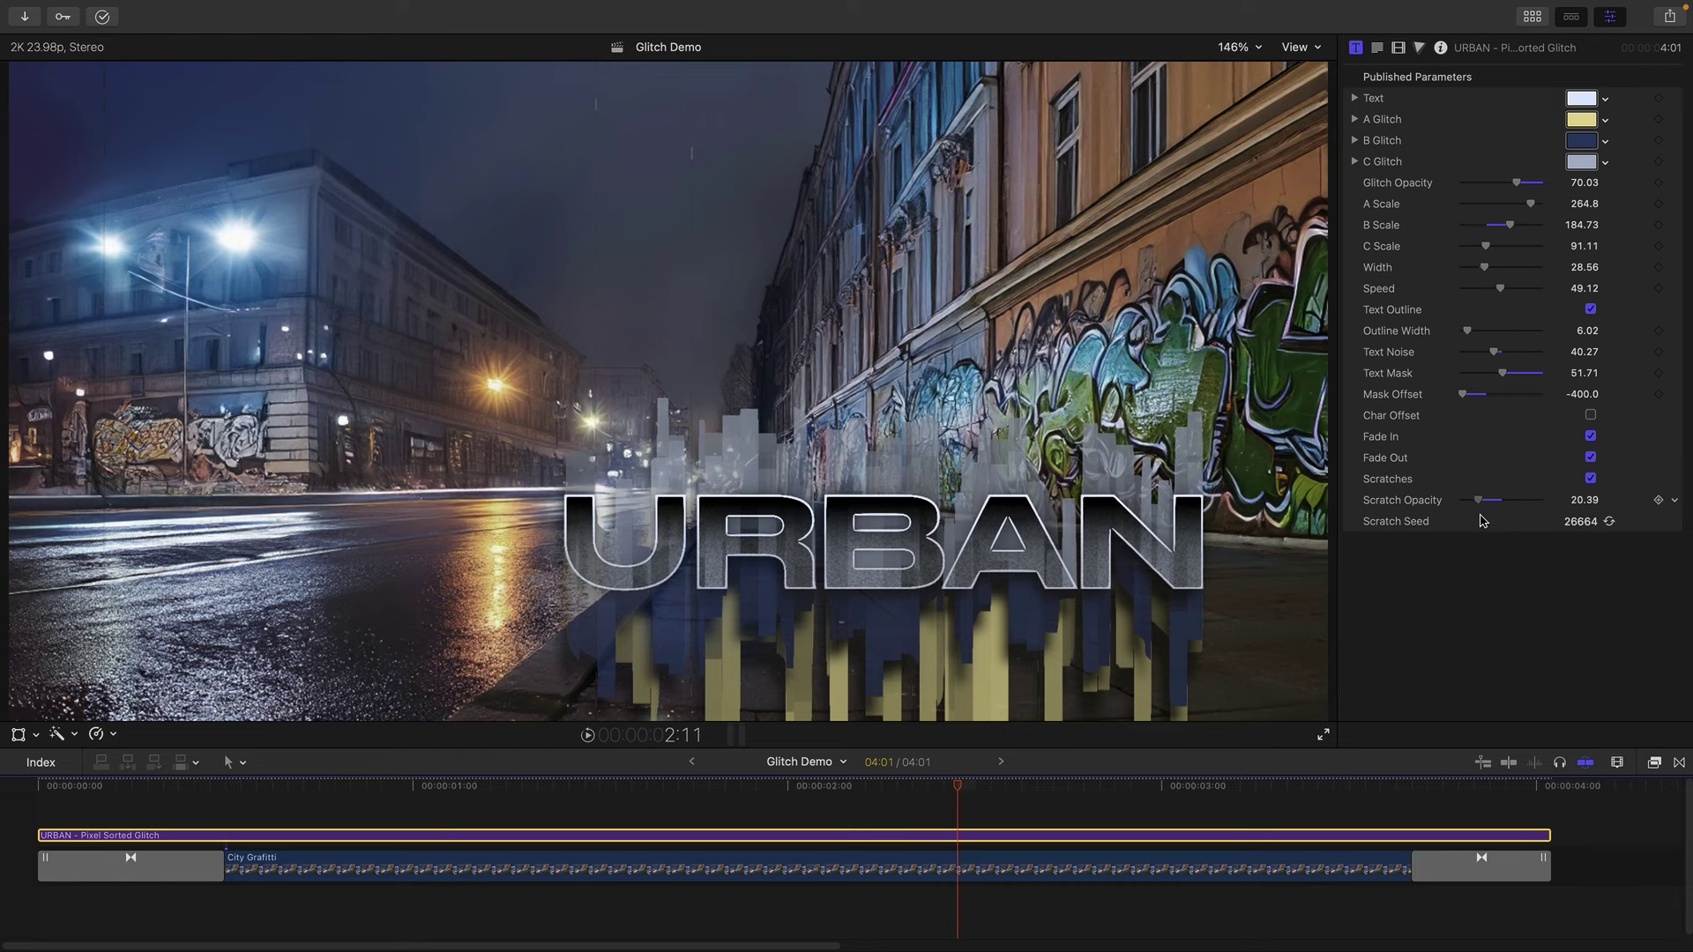
{"action": "left_click_drag", "start_coordinate": [1482, 521], "coordinate": [1487, 521]}
{"action": "key", "text": "space"}
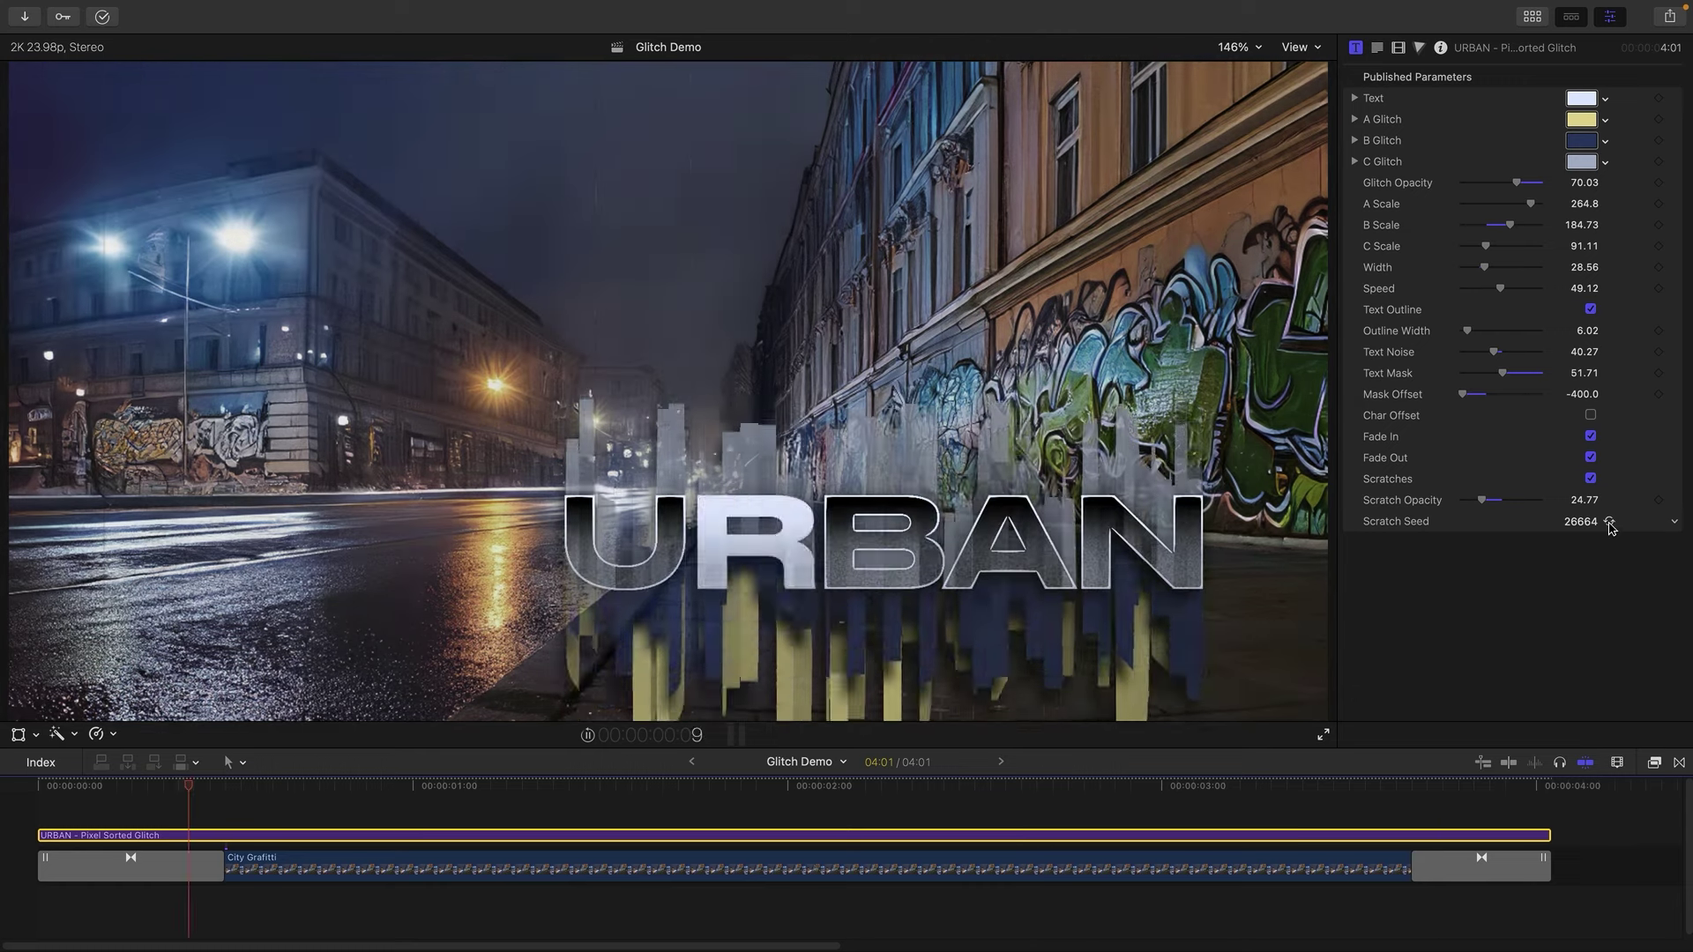
{"action": "left_click", "coordinate": [1609, 524]}
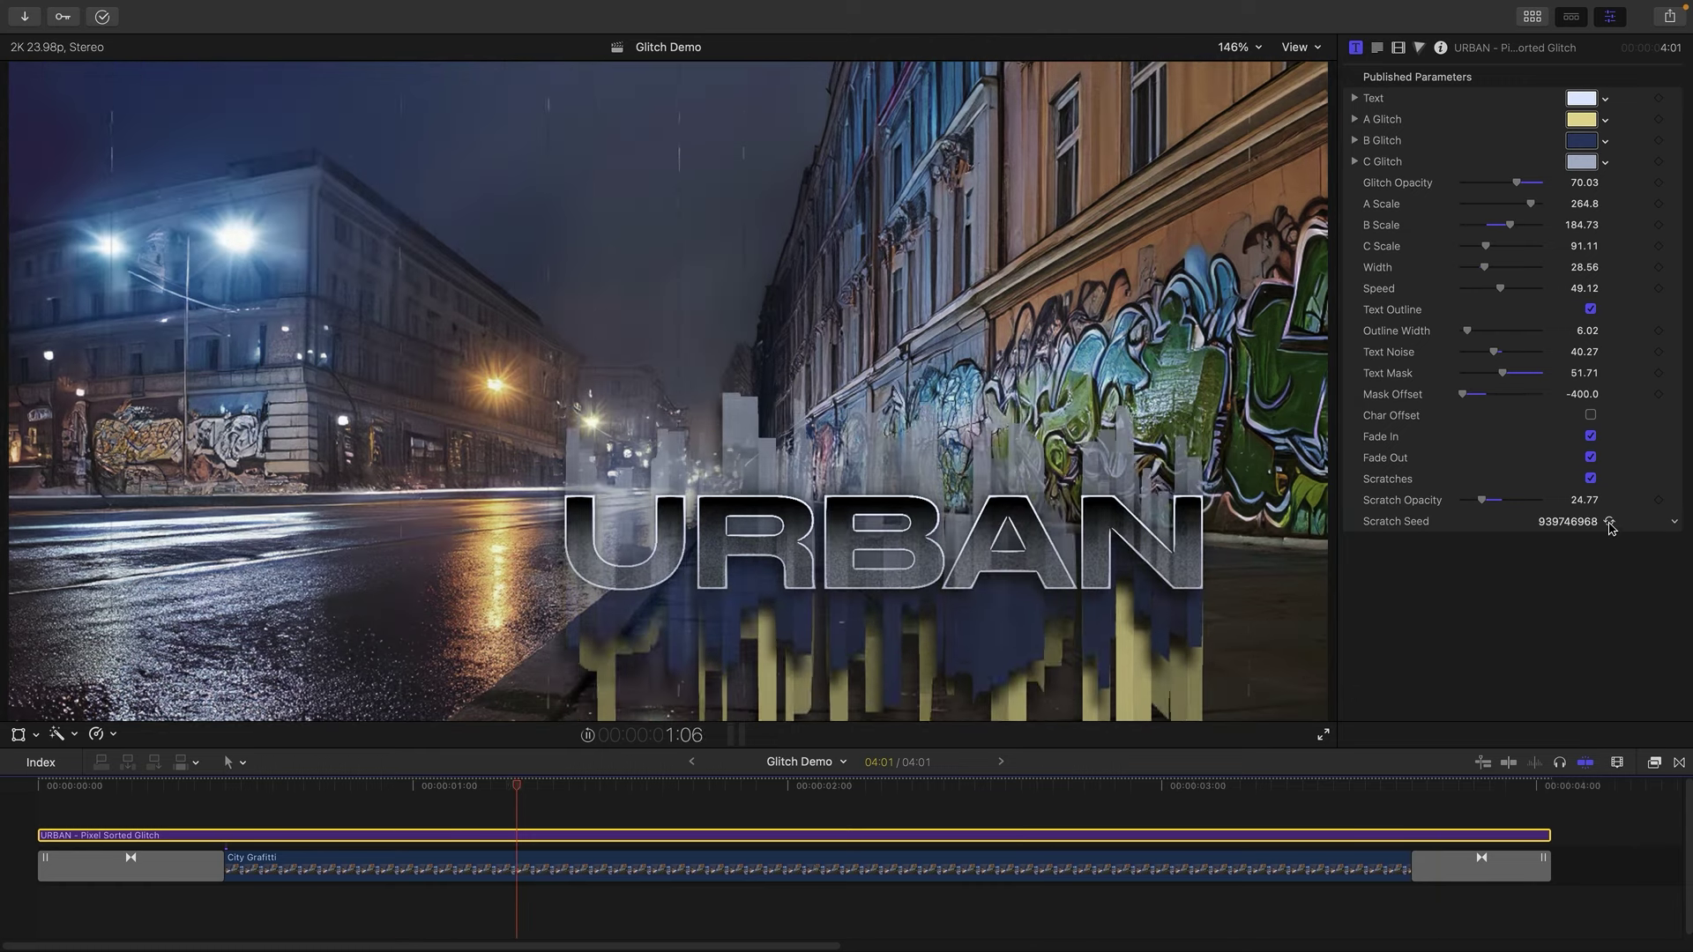
{"action": "left_click", "coordinate": [1609, 524]}
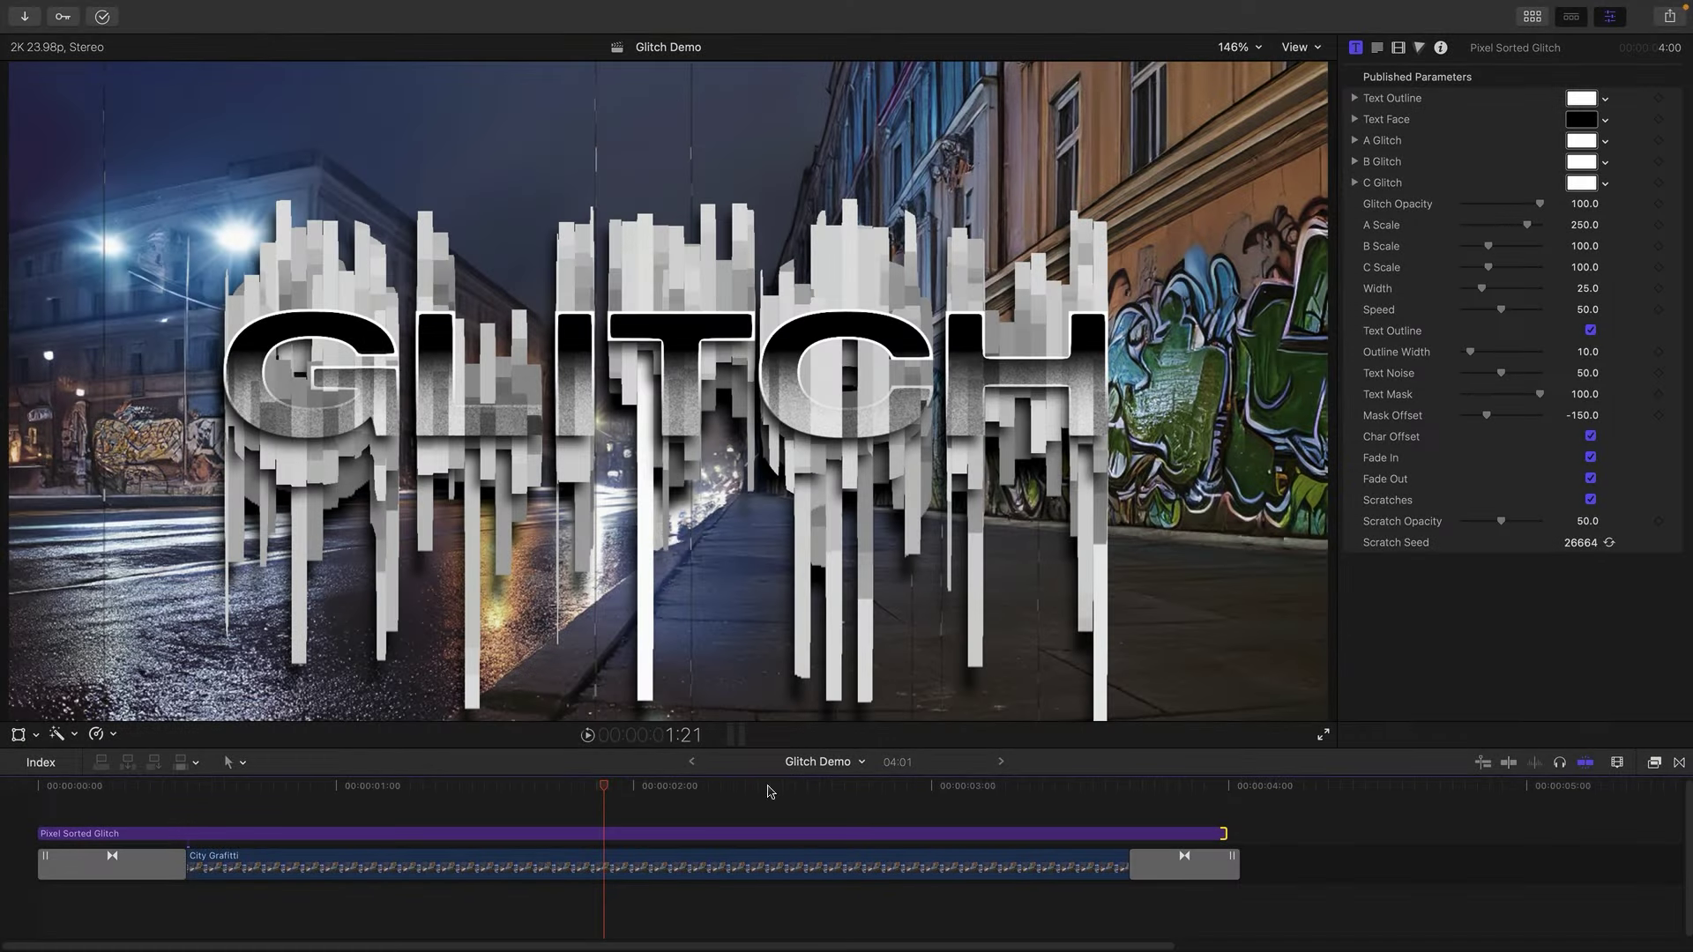
Select the title clip and set its text face colour to purple Grape.
{"action": "left_click", "coordinate": [671, 836]}
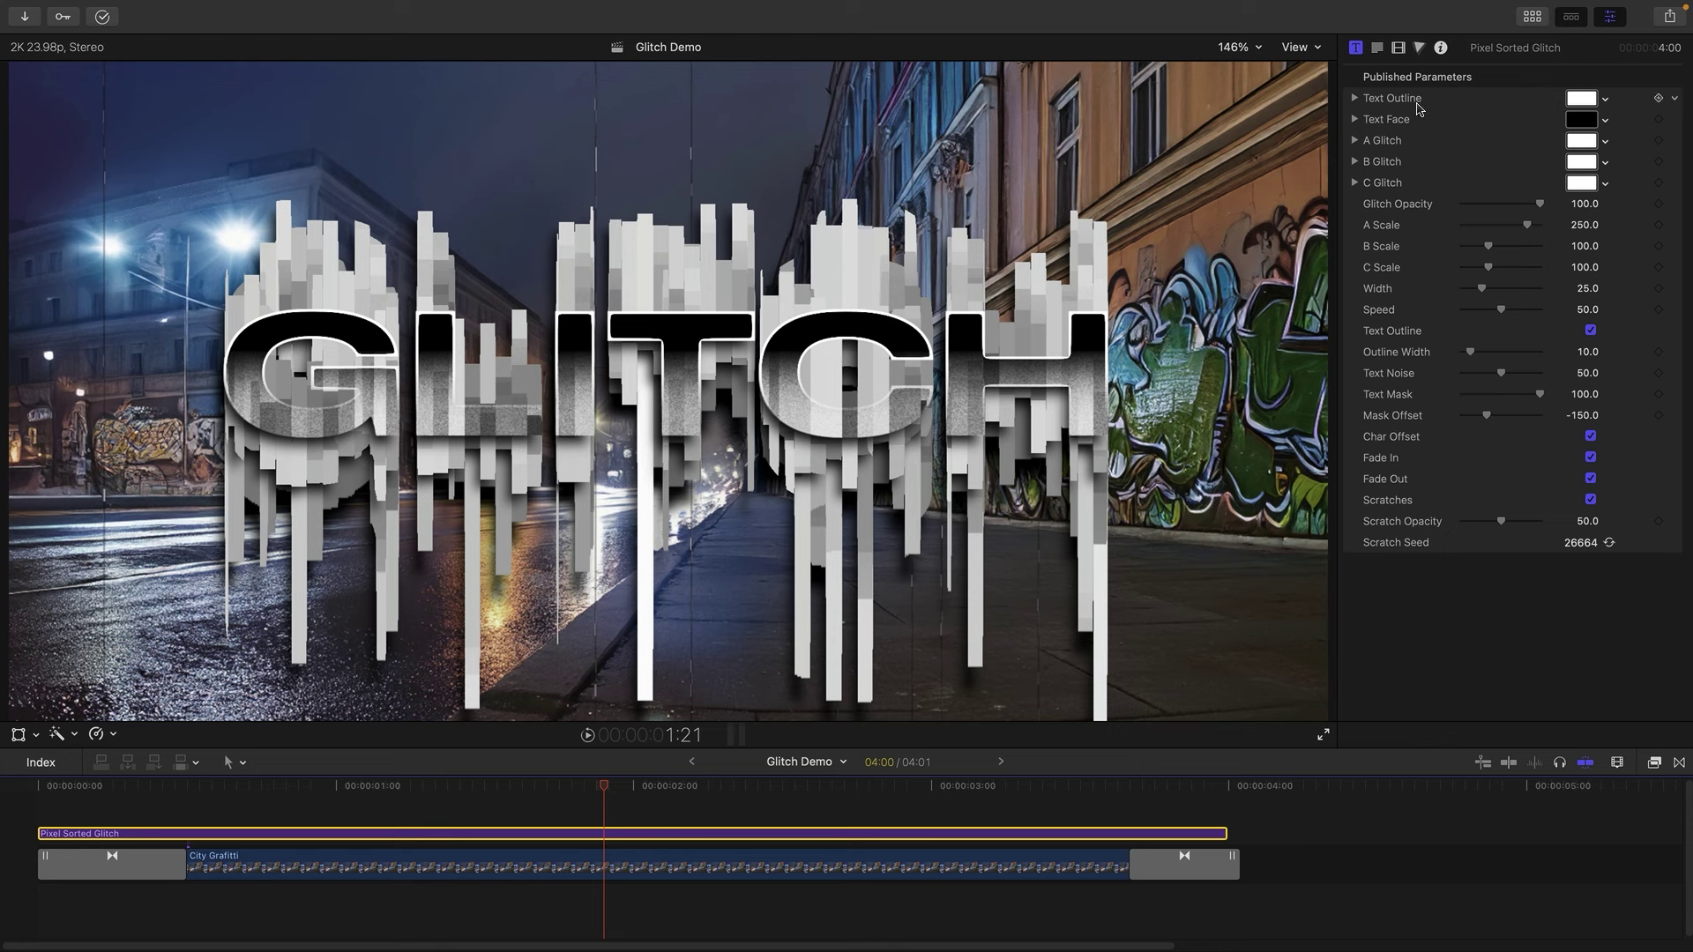
{"action": "left_click", "coordinate": [1584, 121]}
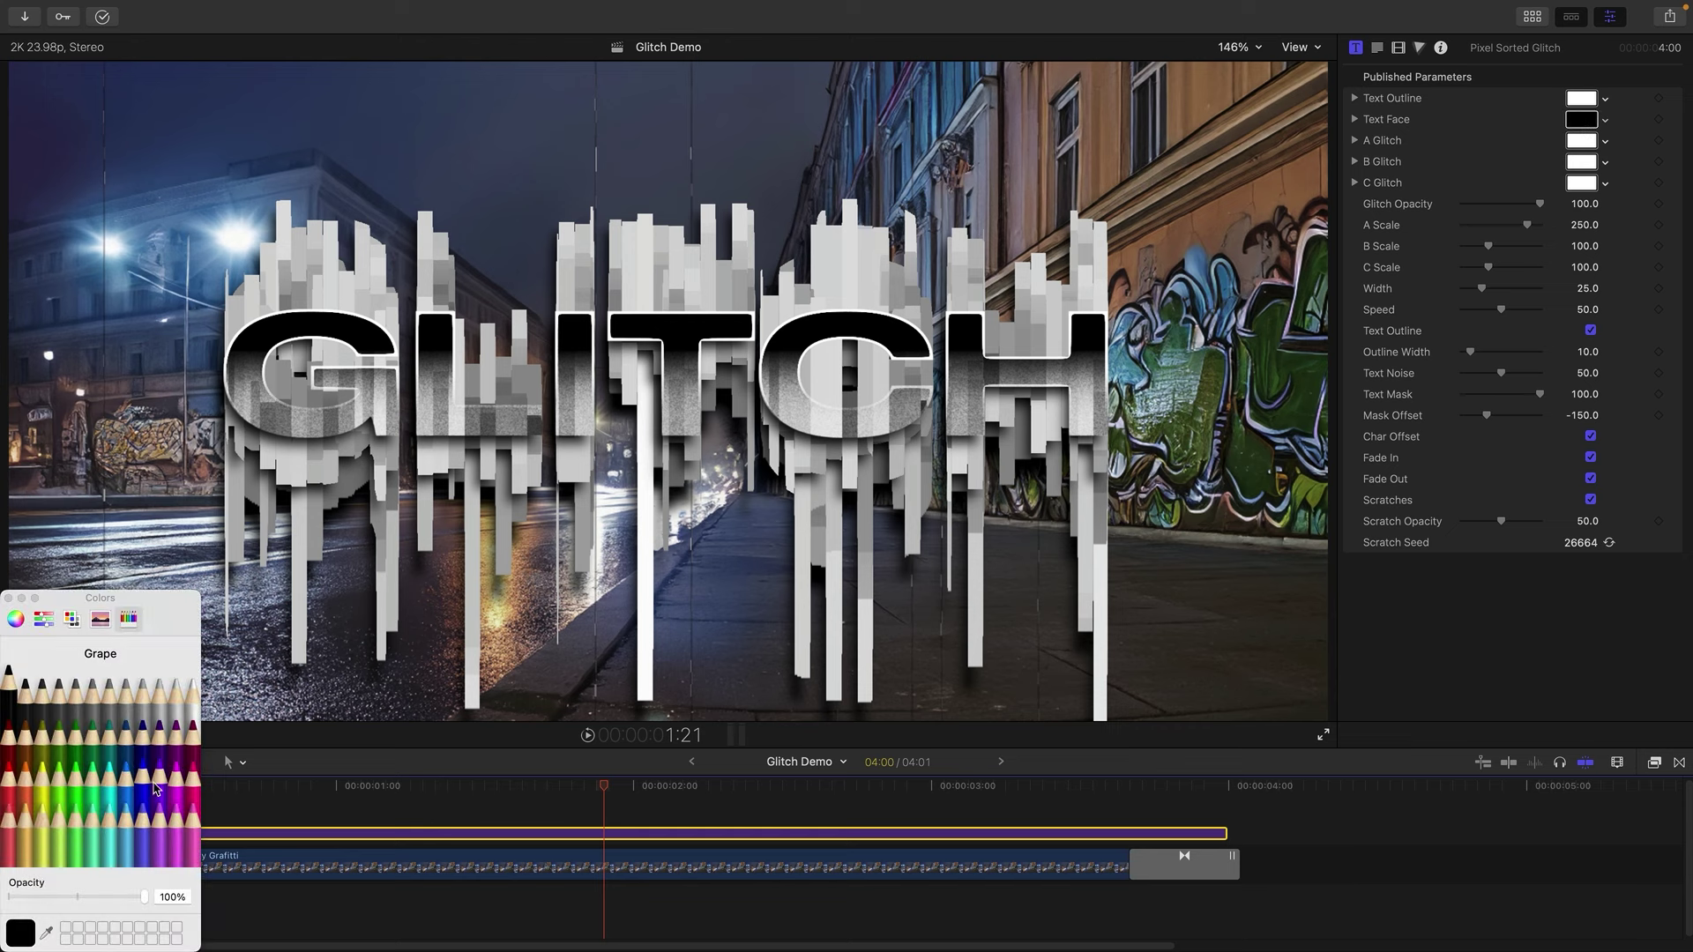
{"action": "left_click", "coordinate": [155, 787]}
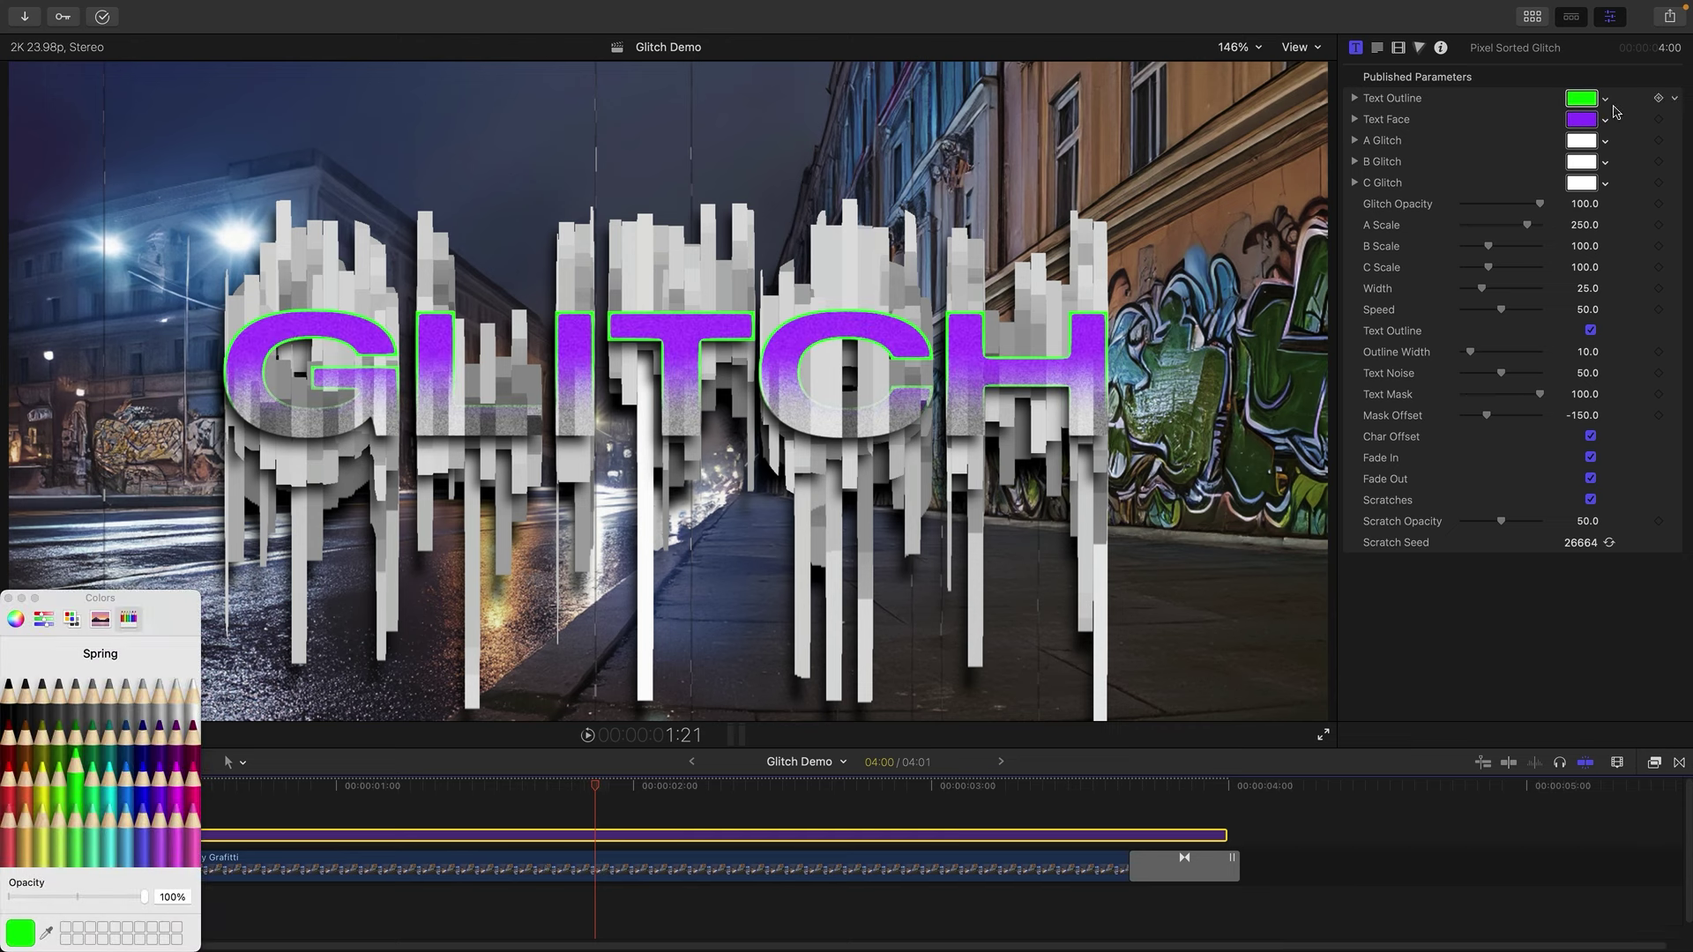